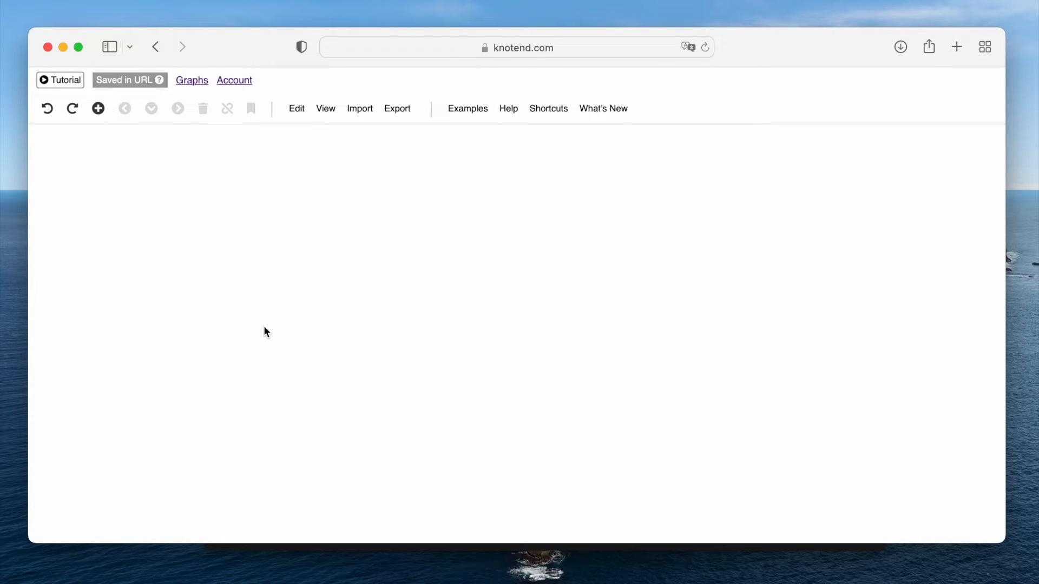
Create a "Show login screen" node and add a connected "User have an account?" node after it
key("Tab")
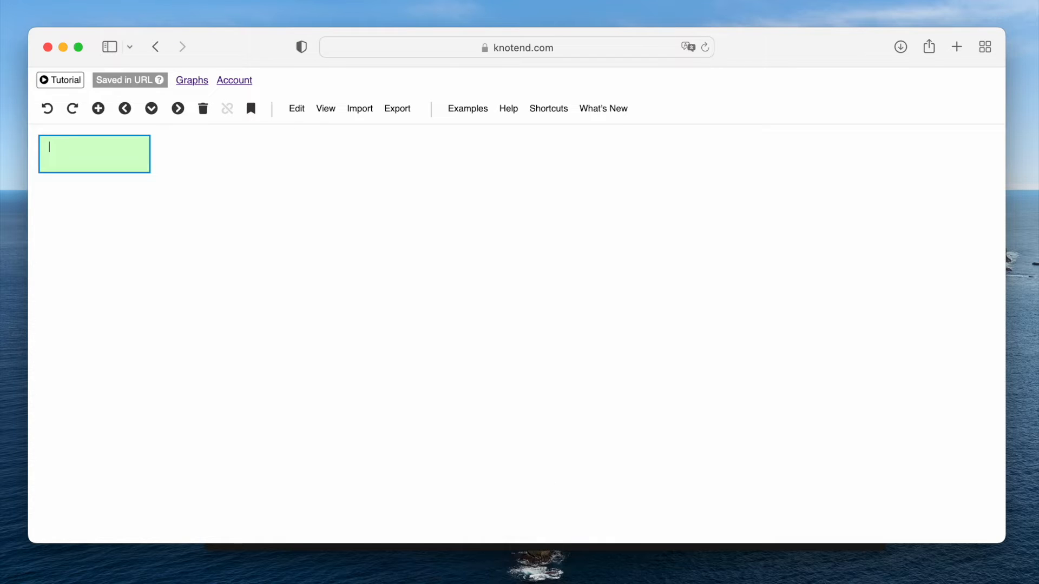
type("Show lo")
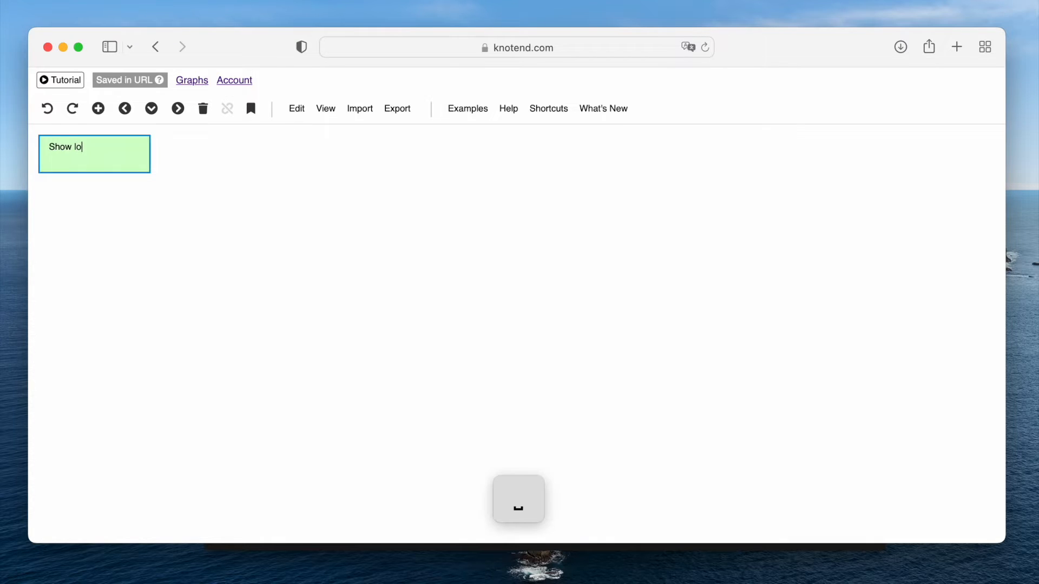
type("gin screen")
key("Return")
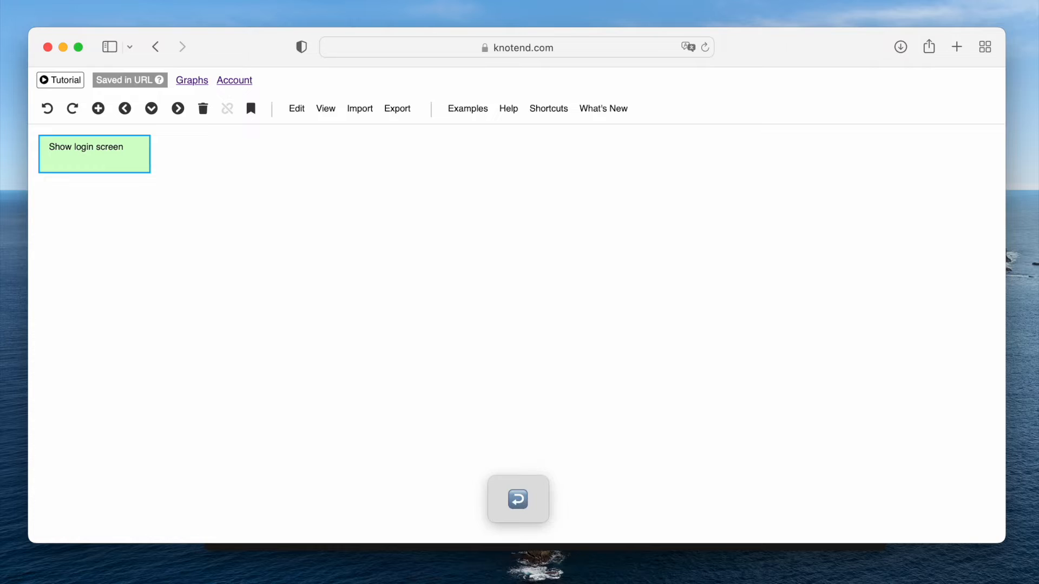
key("Tab")
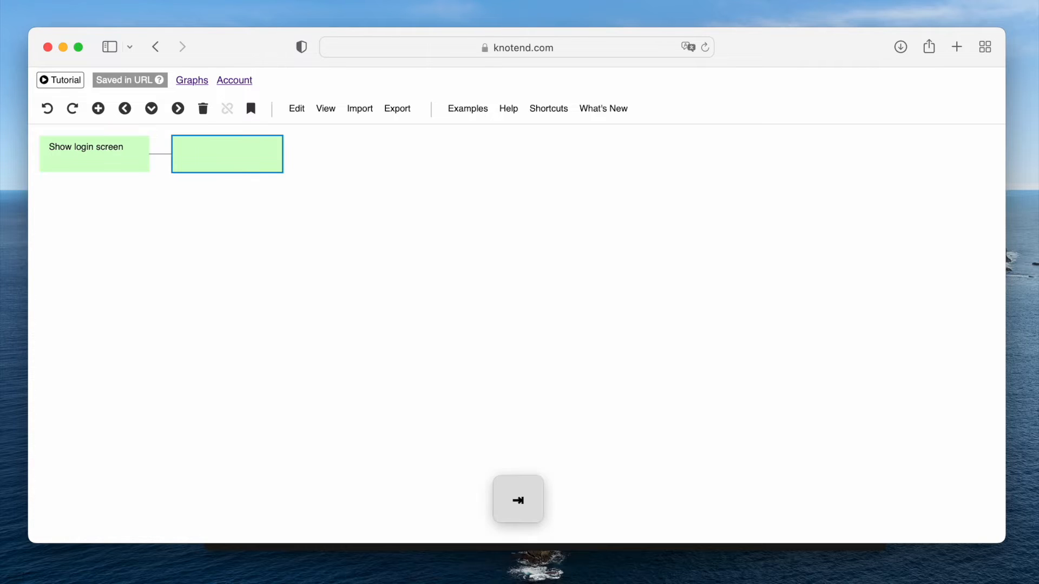
type("User have an account?")
key("Return")
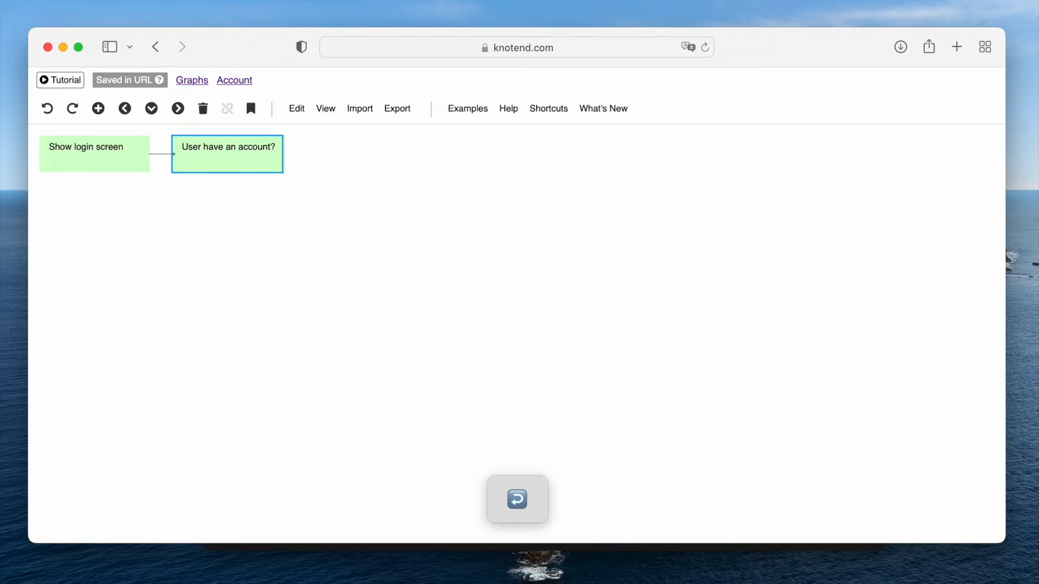
key("Left")
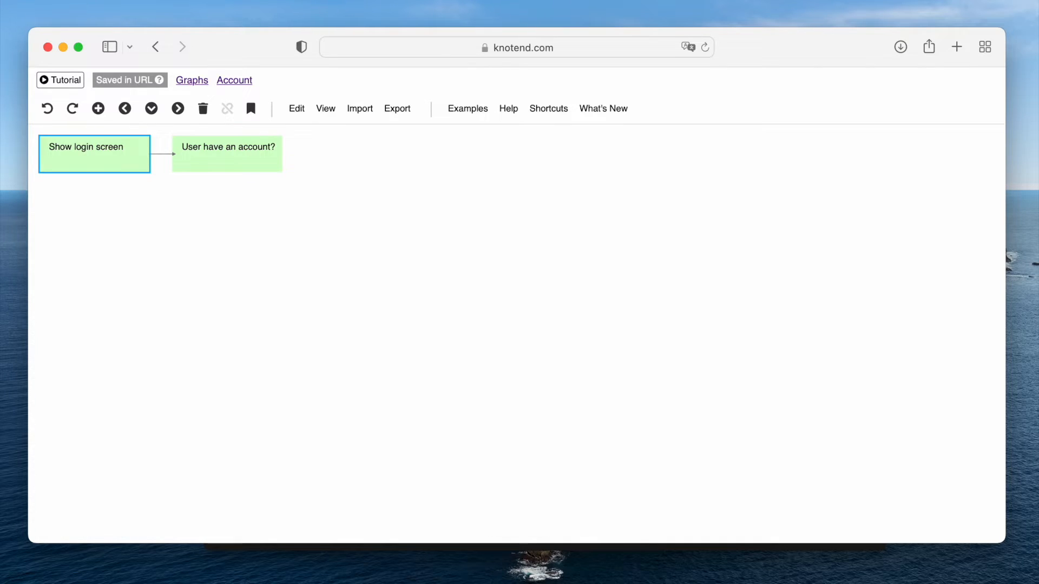
key("shift+Tab")
type("User has the app?")
key("Return")
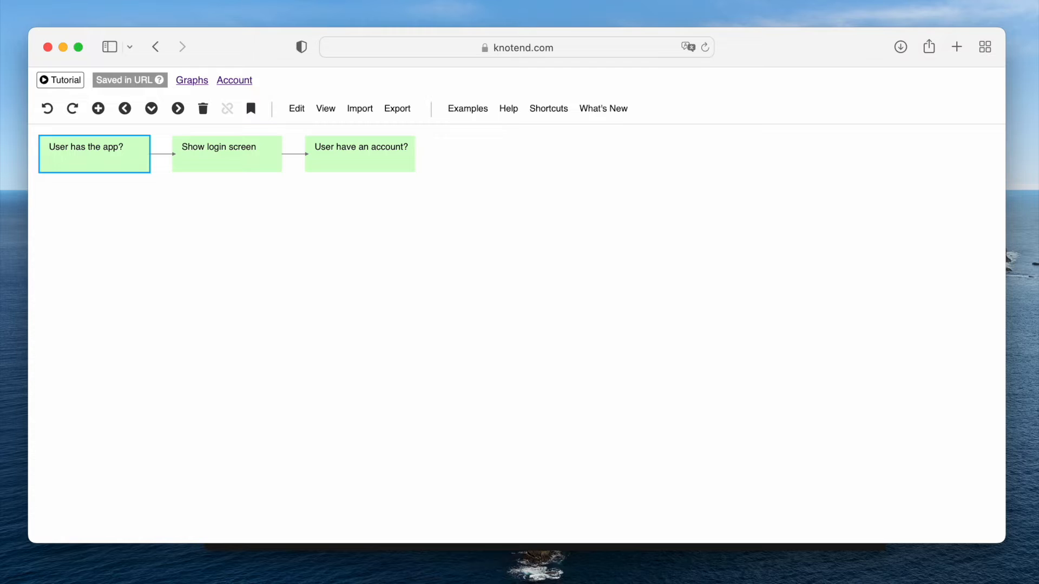
key("BackSpace")
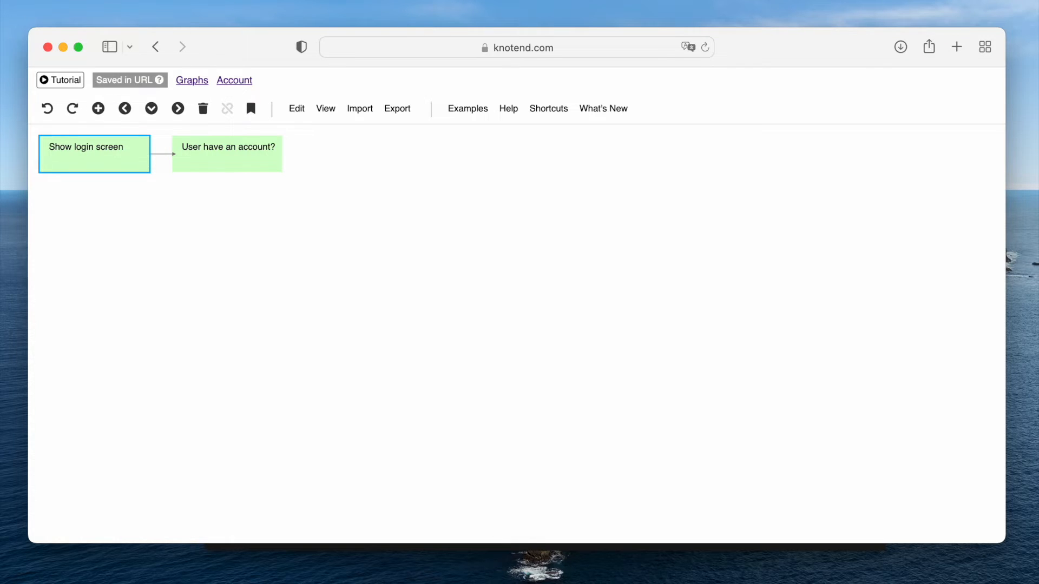
Add a connected "User has the app?" node in front of "Show login screen"
key("shift+Tab")
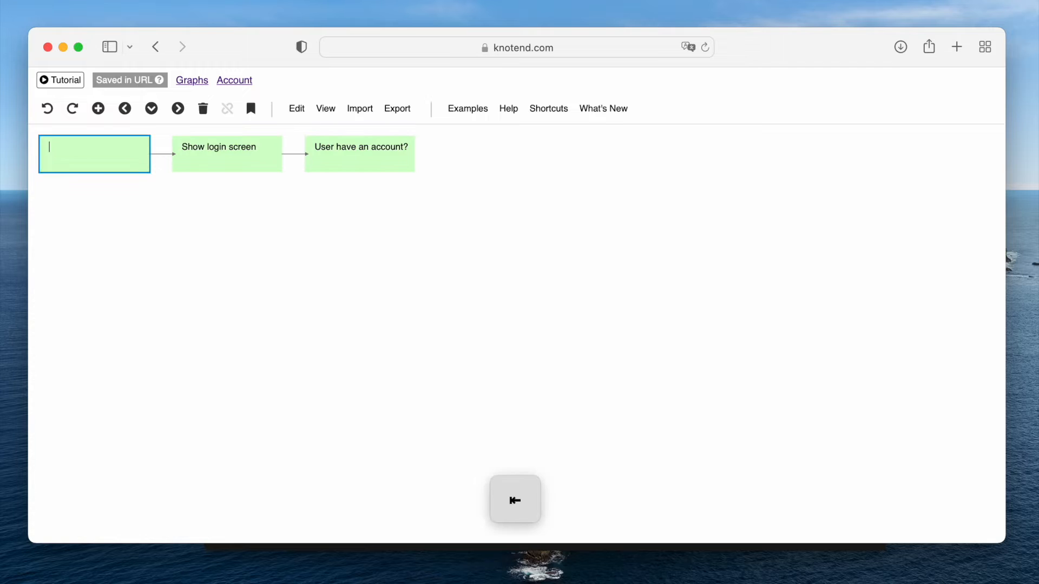
type("User has the app?")
key("Return")
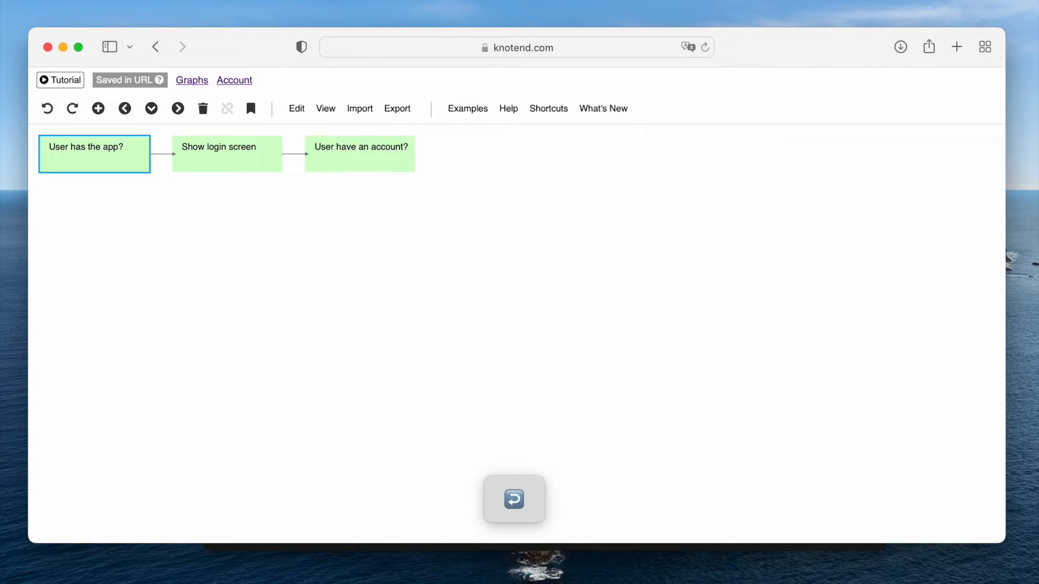
key("shift+Right")
key("shift+Left")
key("shift+Right")
key("Left")
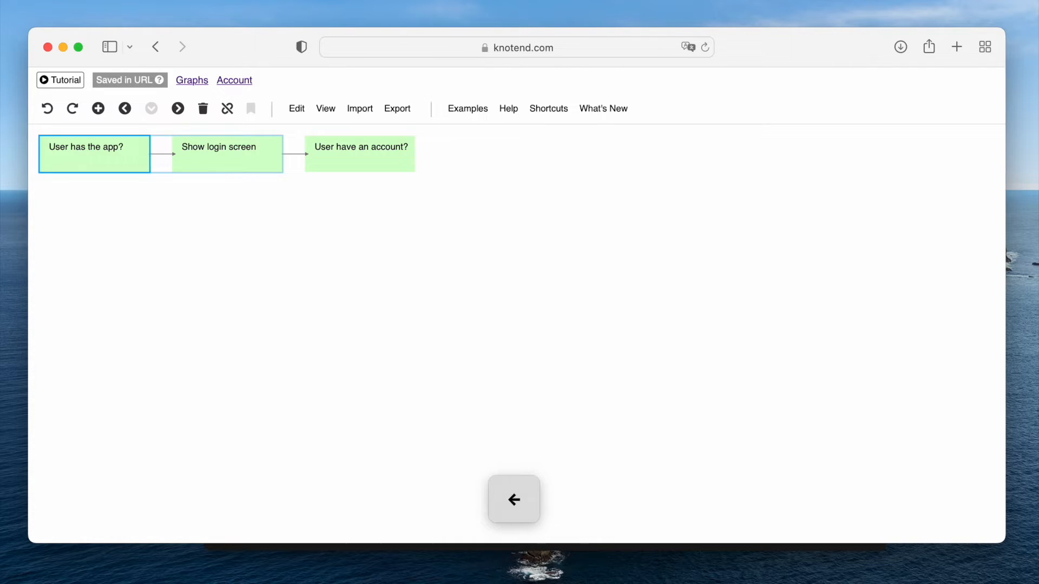
key("Left")
key("Left")
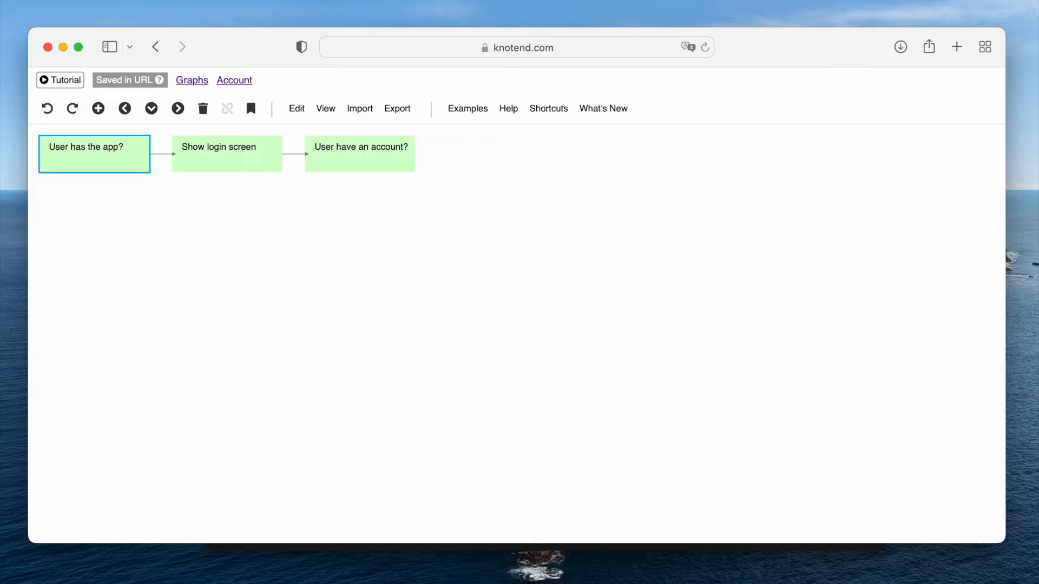
Insert a "Yes" node between "User has the app?" and "Show login screen"
key("alt+shift+Right")
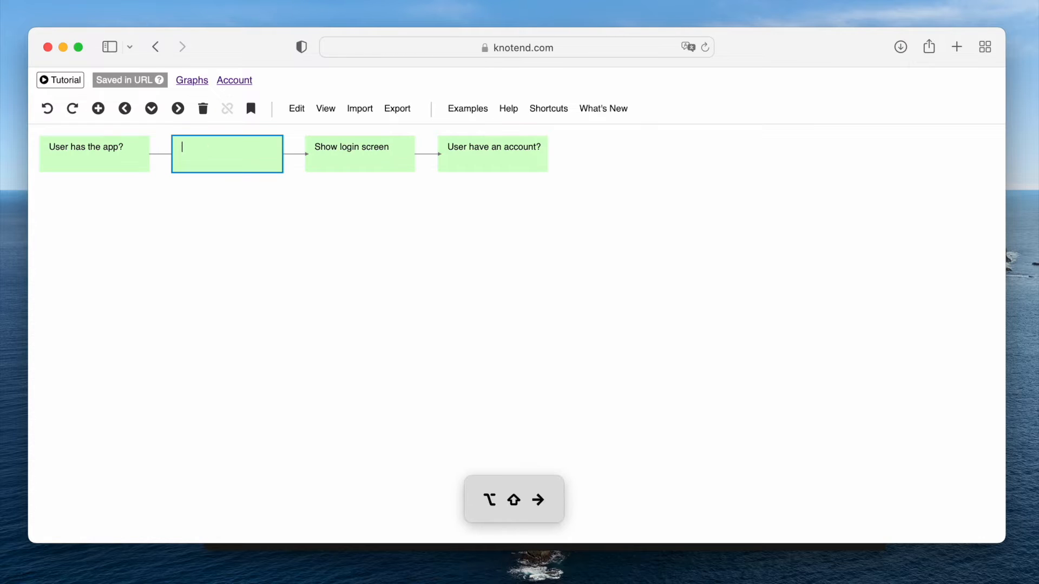
type("Yes")
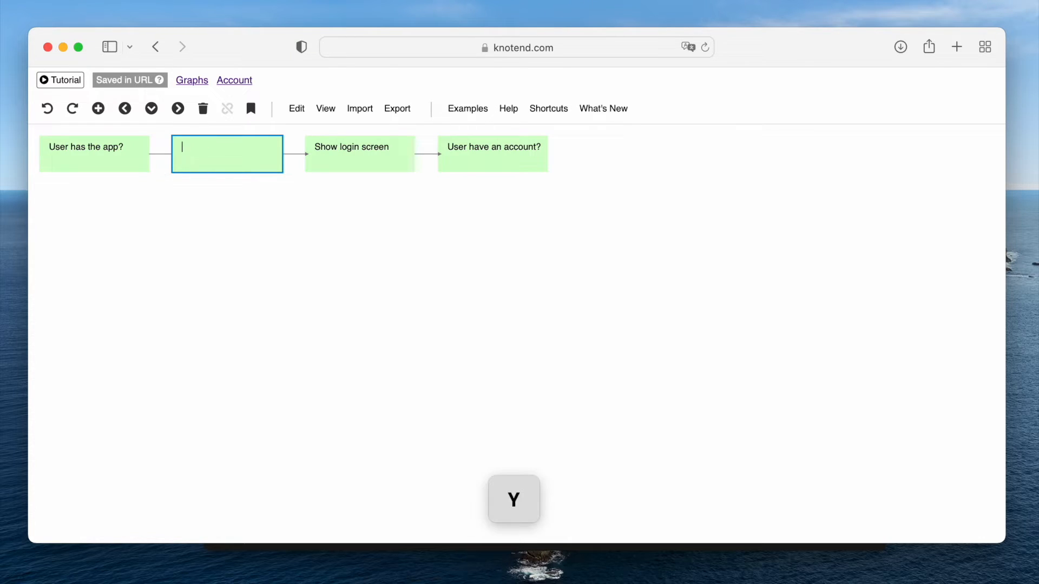
key("Return")
Add a parallel "No" node below "Yes", sharing its links from "User has the app?" and to "Show login screen"
key("Right")
key("Left")
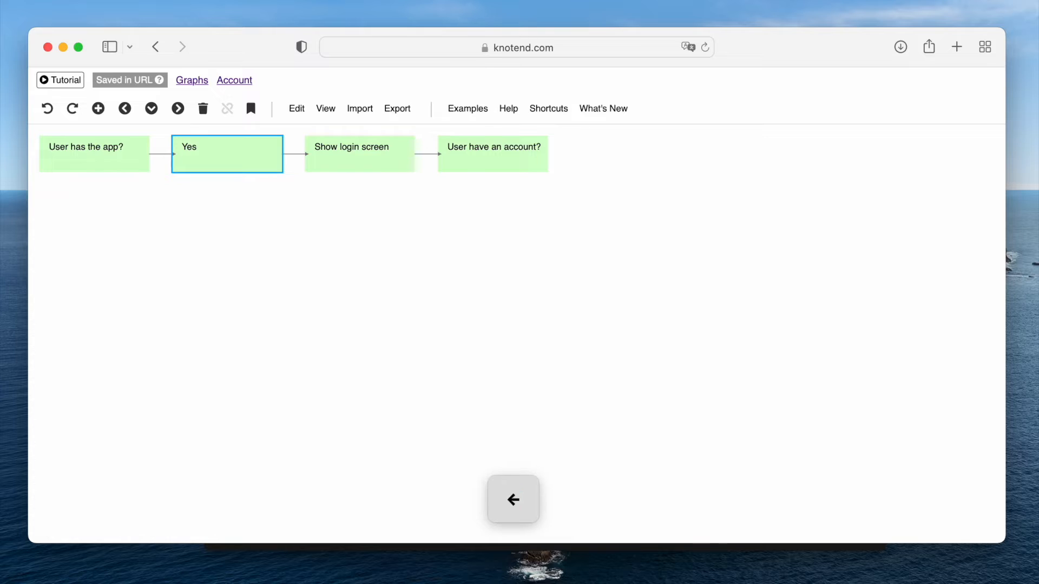
key("Left")
key("Right")
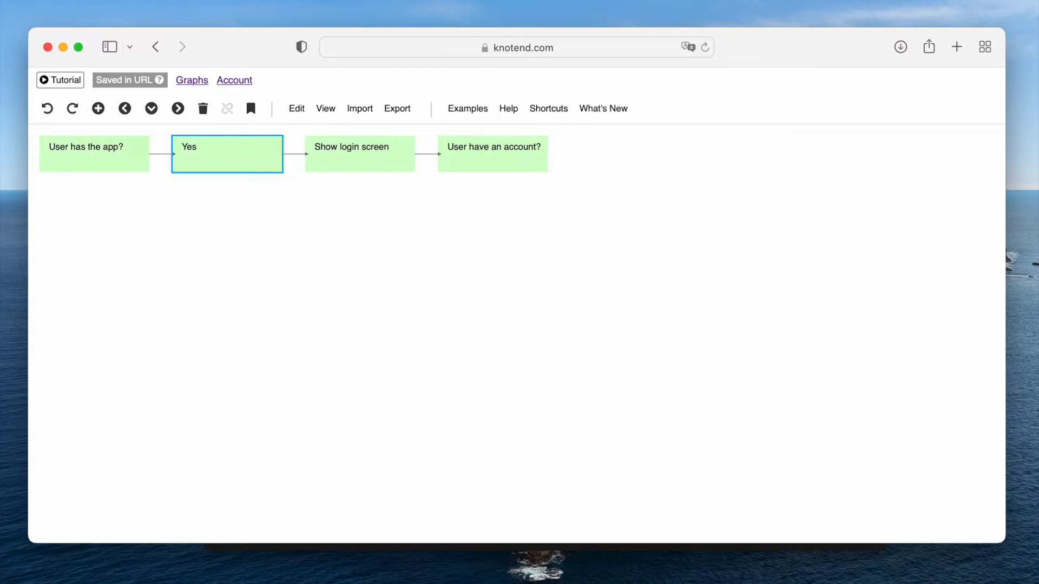
key("super+Down")
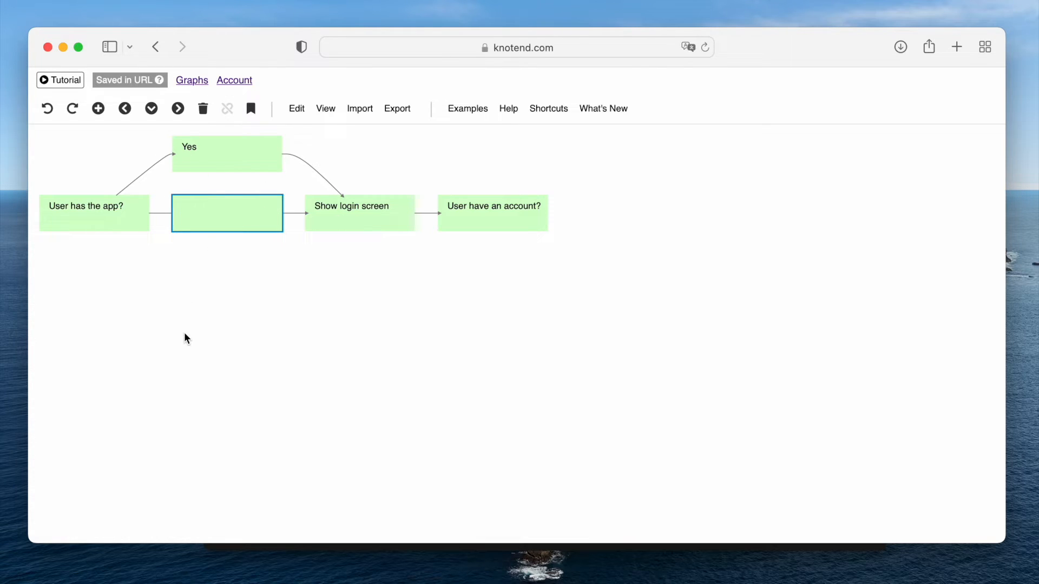
type("No")
key("Return")
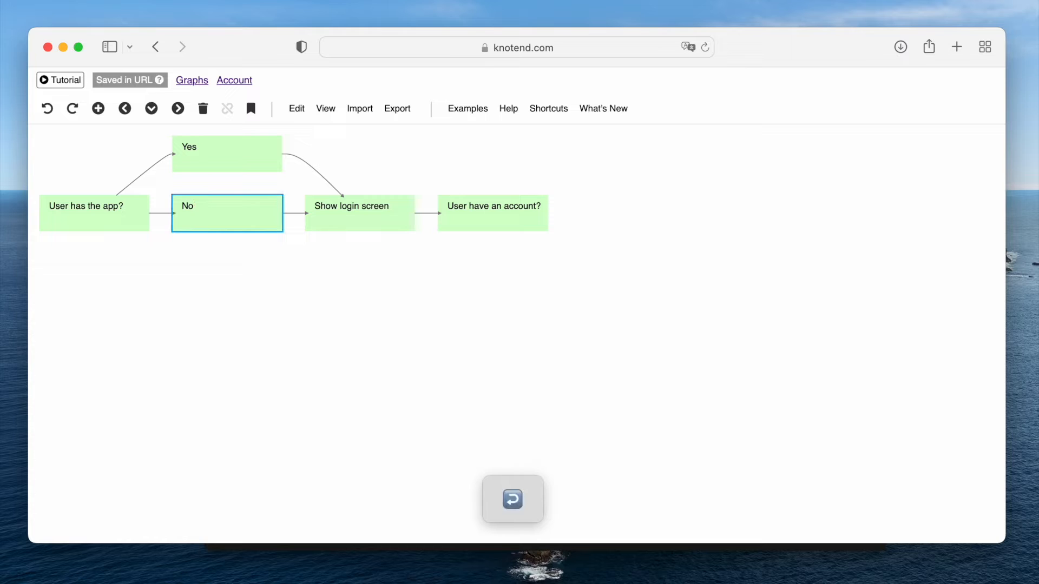
Insert a "User downloads the app" node between "No" and "Show login screen"
key("Right")
key("Left")
key("Right")
key("Left")
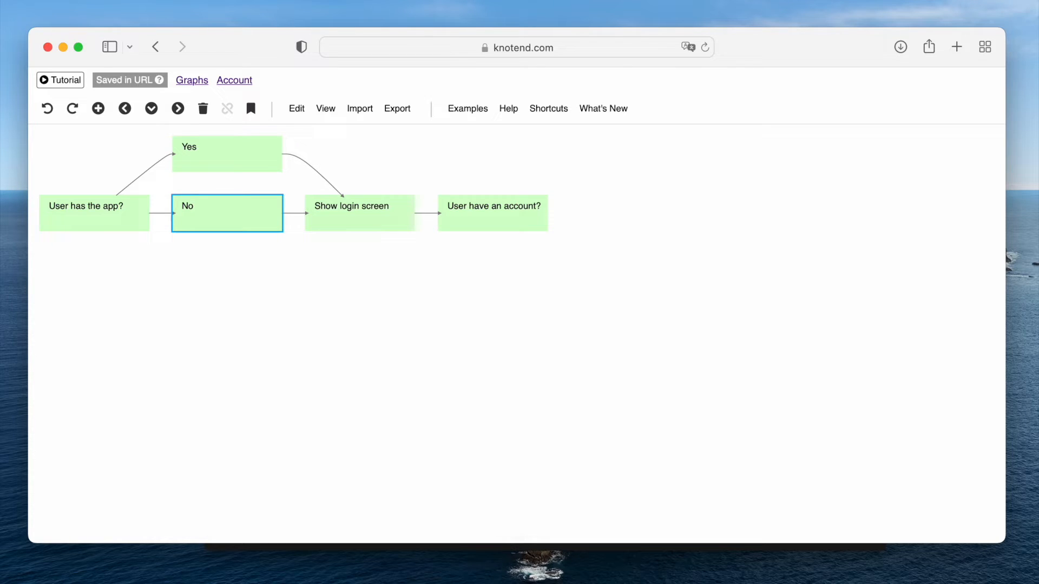
key("alt+shift+Right")
type("User downloads the app")
key("Return")
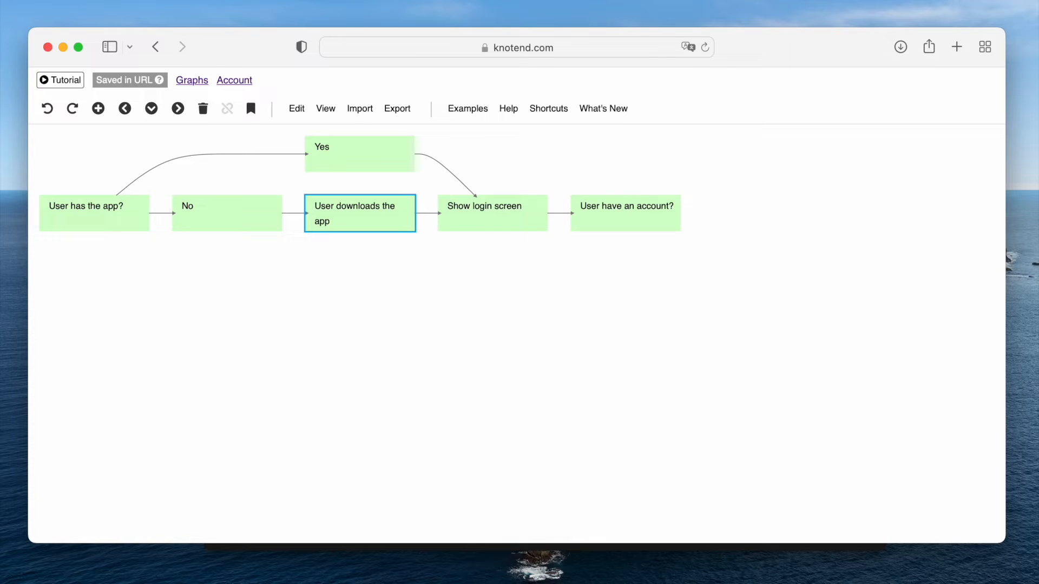
key("Right")
key("Right")
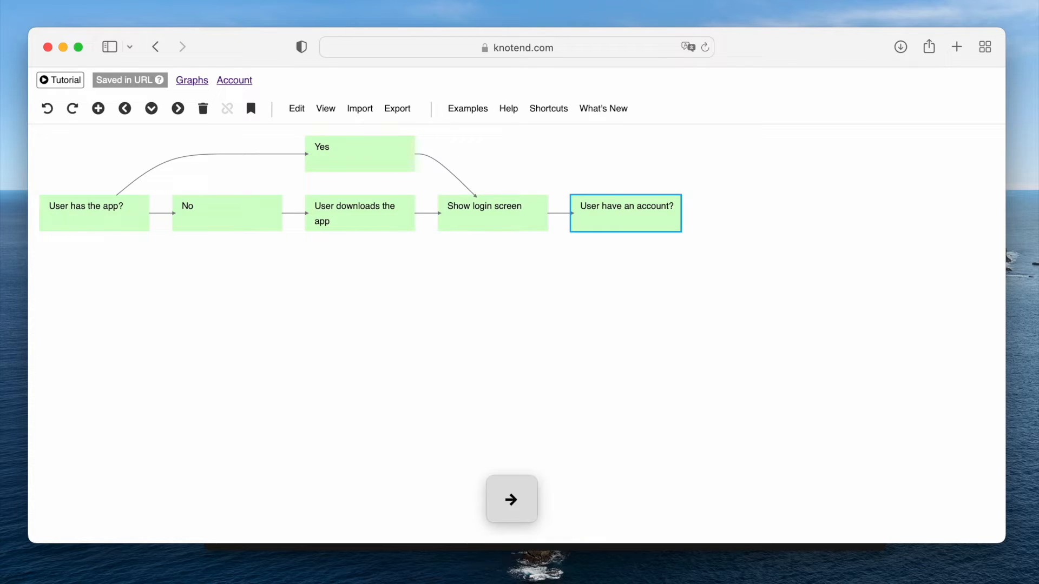
key("Left")
key("Left")
key("Left")
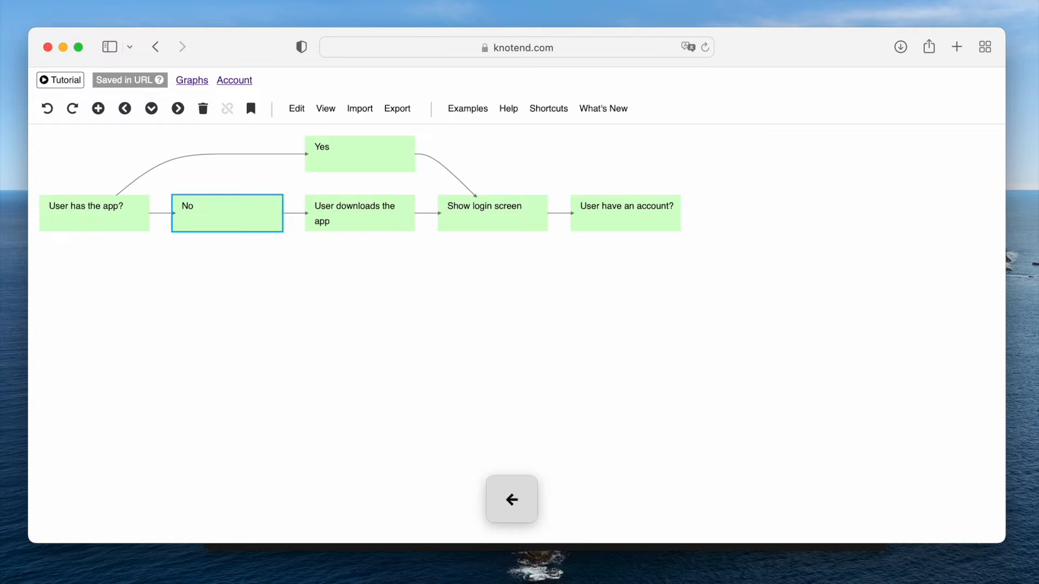
key("Left")
key("Right")
key("Left")
key("Right")
key("Right")
key("Right")
key("Right")
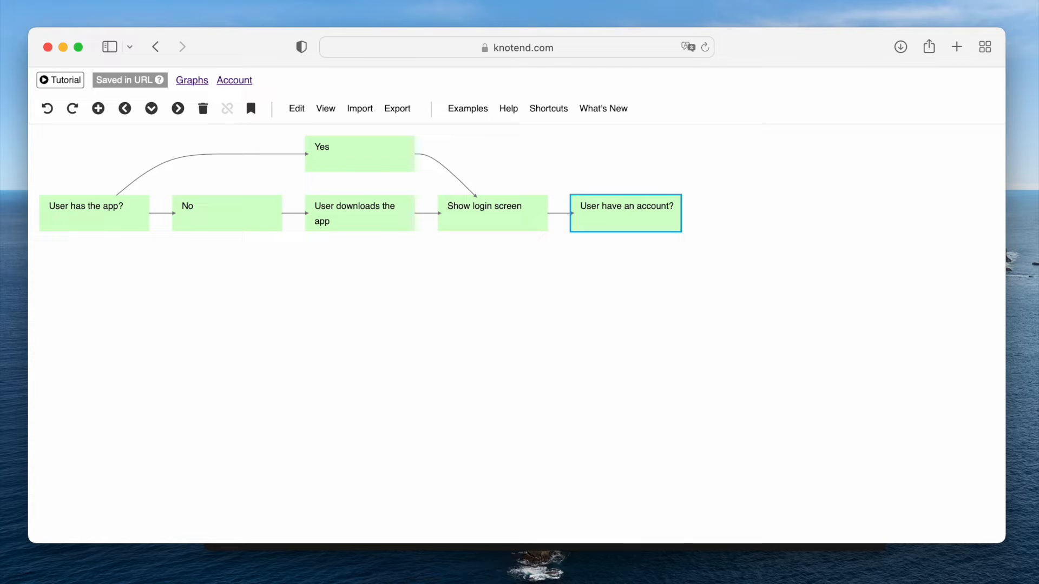
Delete the "User have an account?" node at the end of the flow
key("Left")
key("Right")
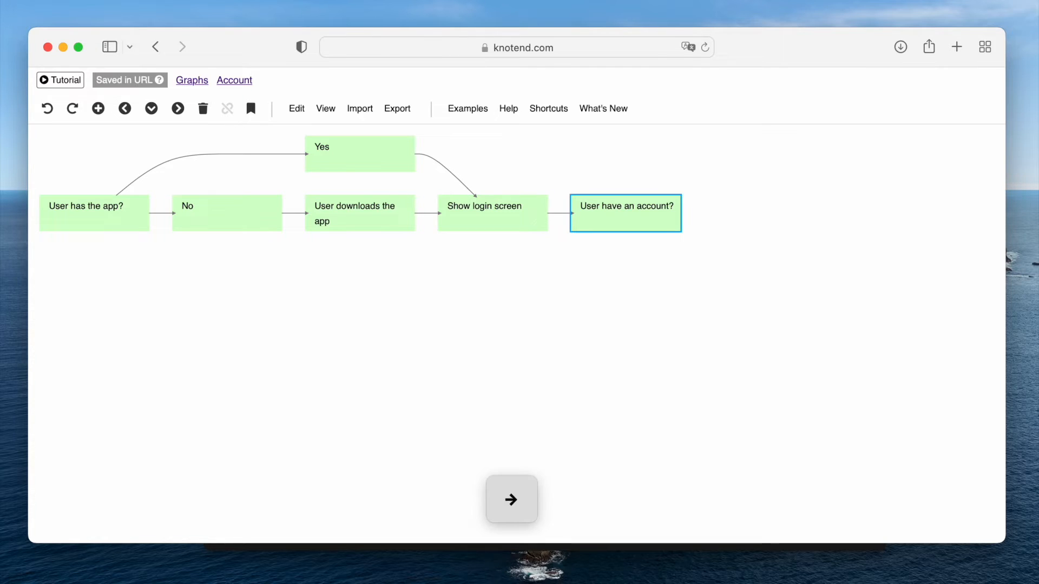
key("BackSpace")
key("Left")
key("Left")
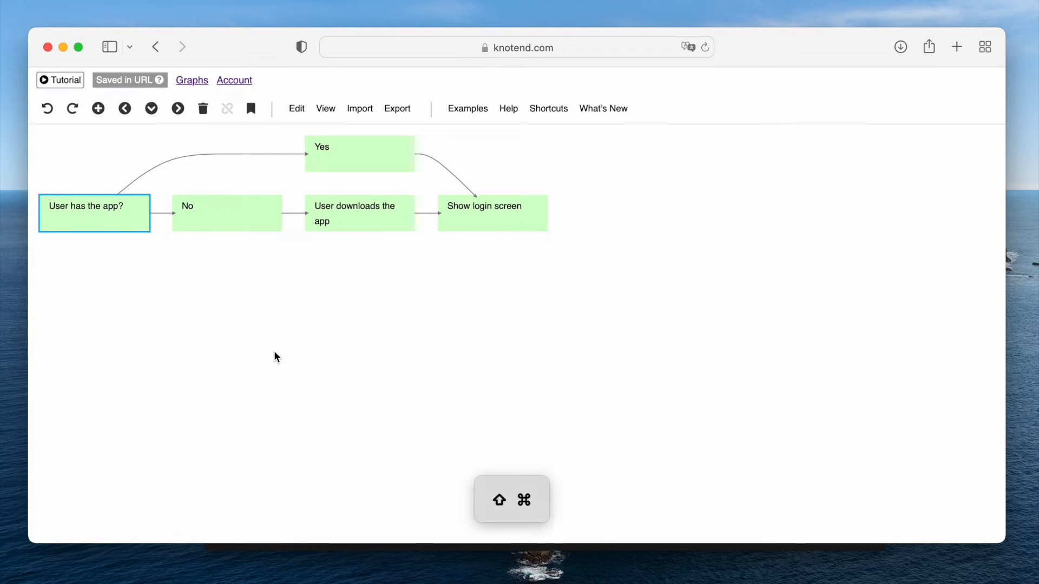
key("shift+super+Right")
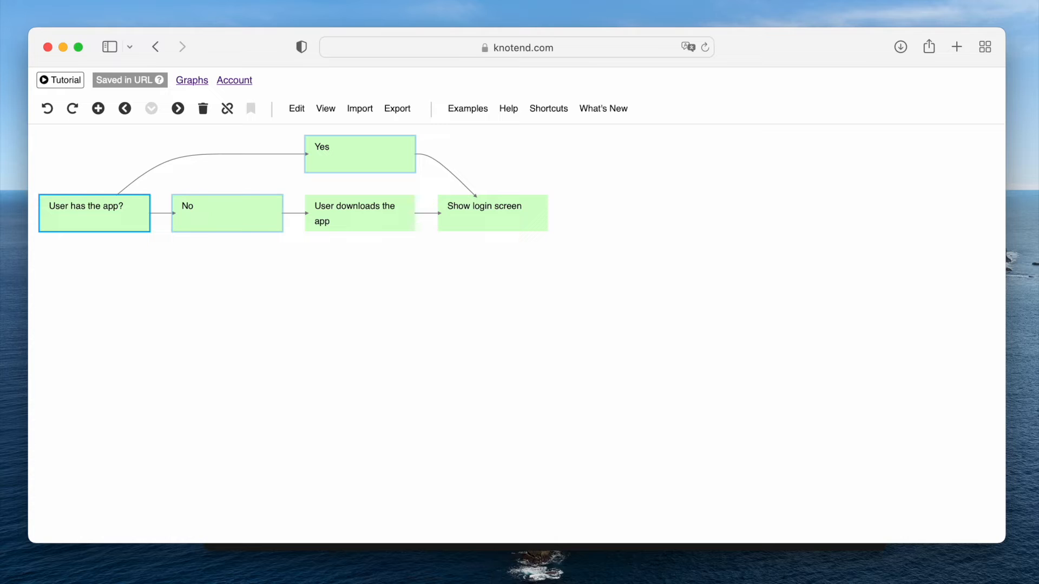
key("Left")
key("Right")
key("Left")
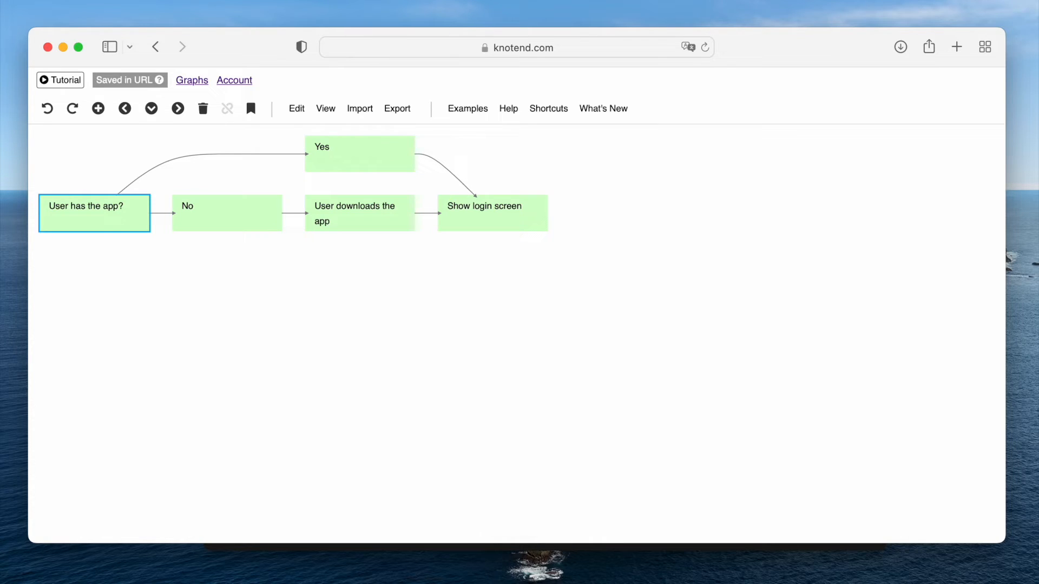
key("shift+Up")
key("shift+Right")
key("shift+Down")
key("shift+Left")
key("shift+Up")
key("shift+Right")
key("shift+Right")
key("shift+Left")
key("shift+Left")
key("shift+Down")
key("shift+Left")
Copy the entire flow starting at "User has the app?" and paste it as a continuation of "Show login screen"
key("shift+super+Right")
key("shift+super+Right")
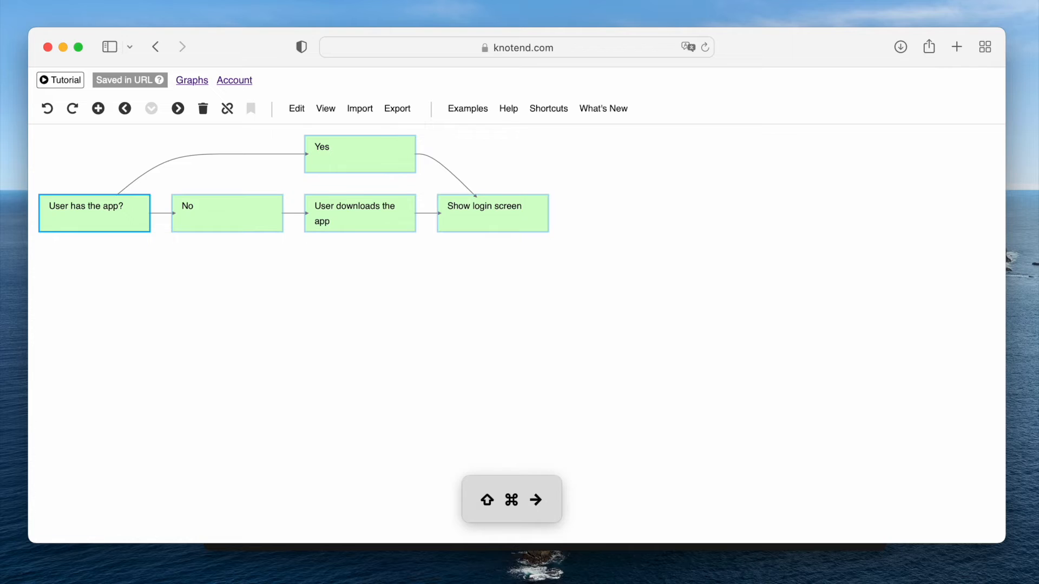
key("super+c")
key("Right")
key("Right")
key("Right")
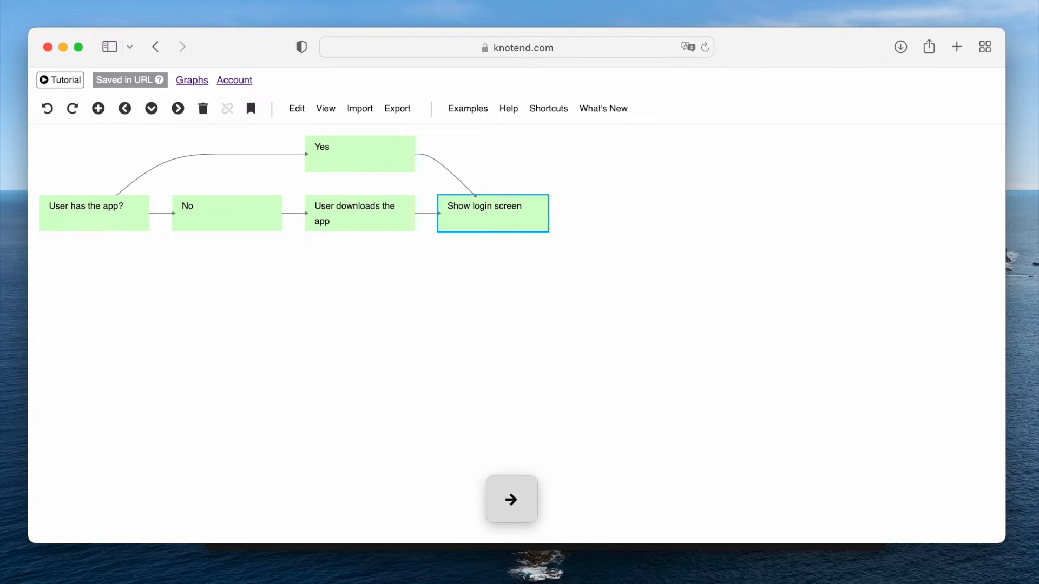
key("super+v")
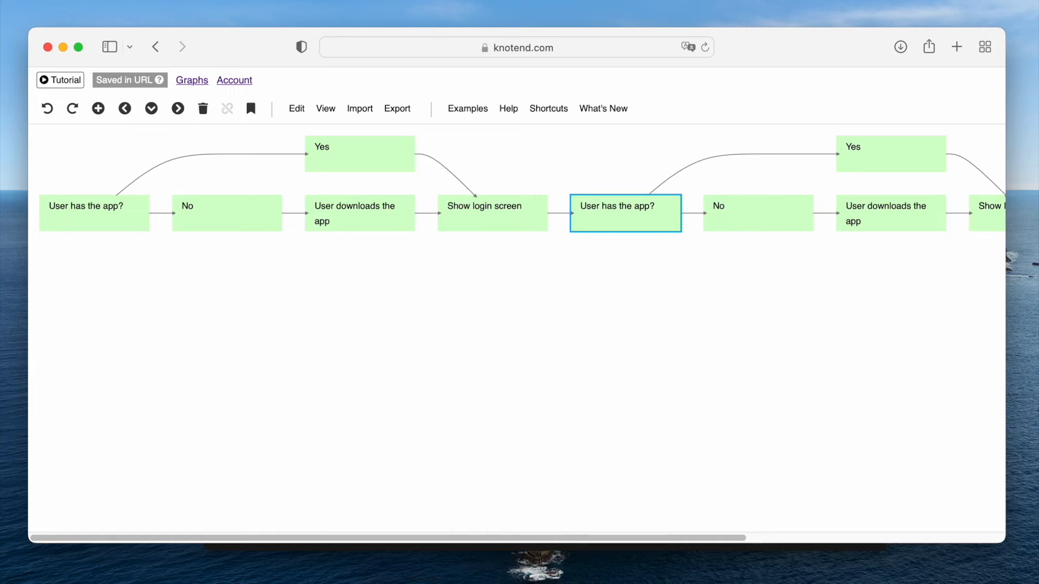
Change the text of the pasted "User has the app?" node to "User has an account?"
scroll(365, 330, "right", 6)
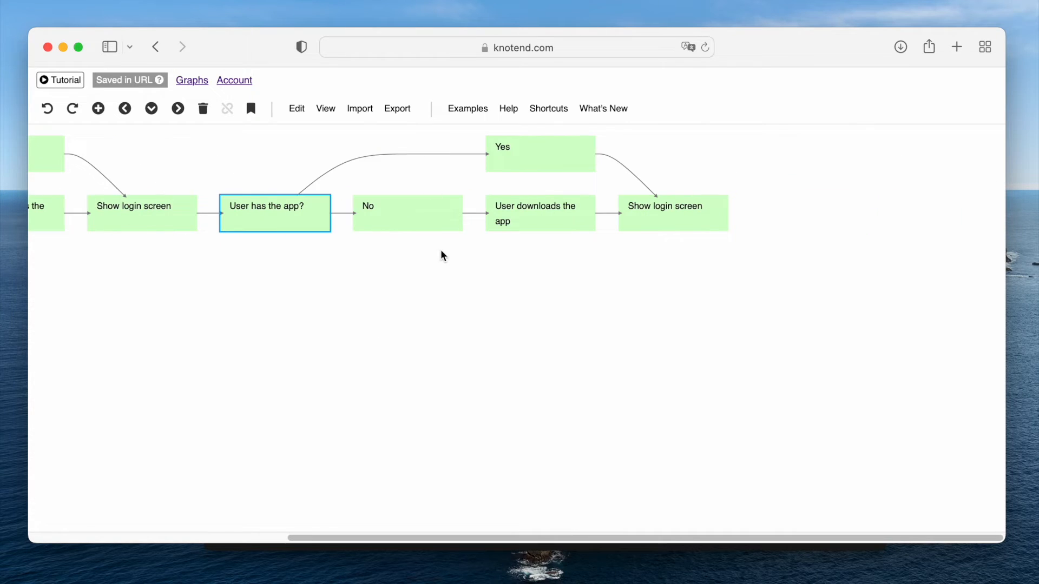
double_click(274, 223)
key("super+a")
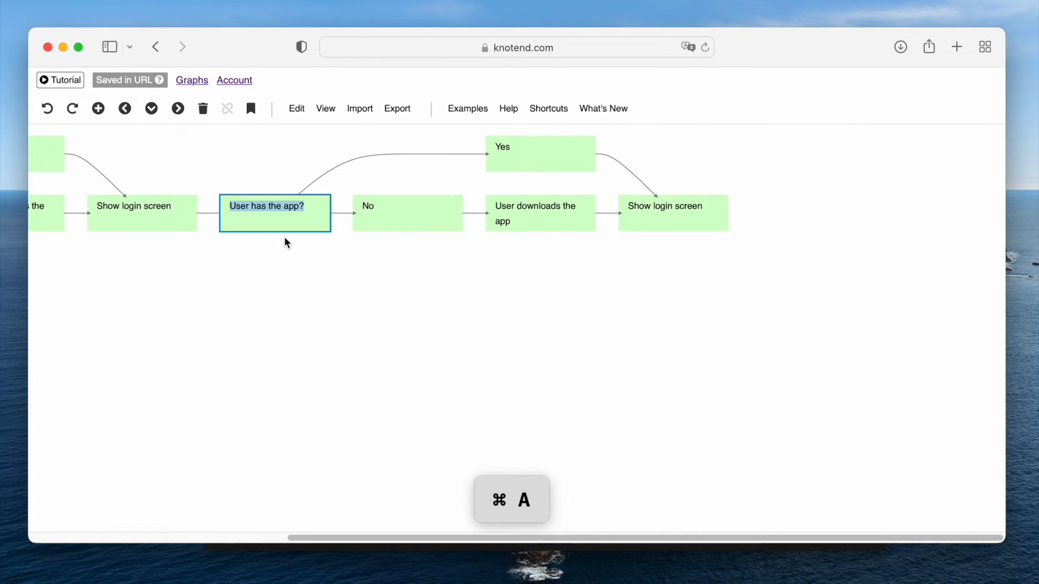
type("User has an acc")
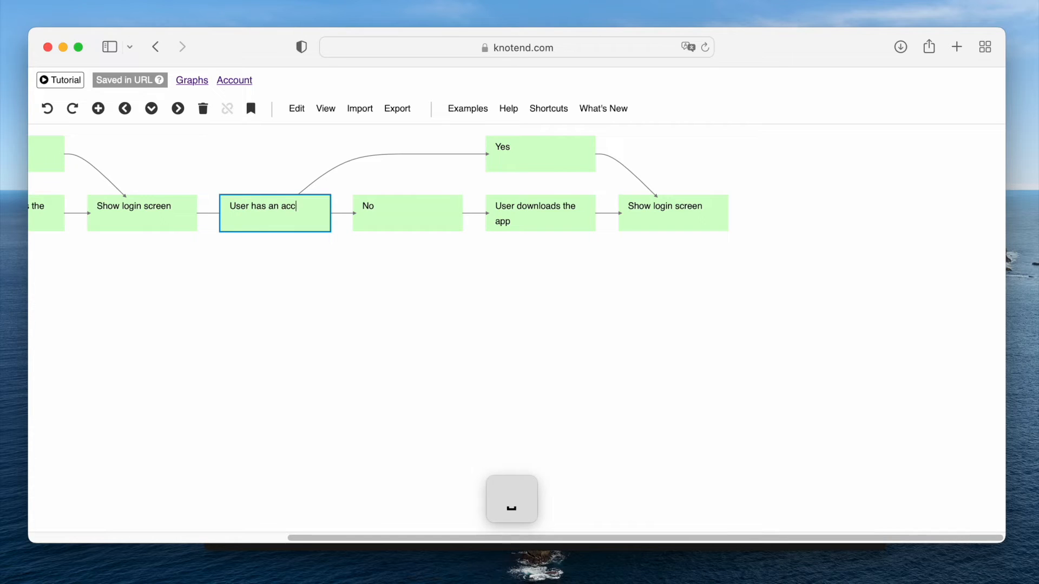
type("ount?")
key("Return")
Delete the pasted "Show login screen" node at the end of the duplicated branch
key("Right")
key("Right")
key("Right")
key("Down")
key("BackSpace")
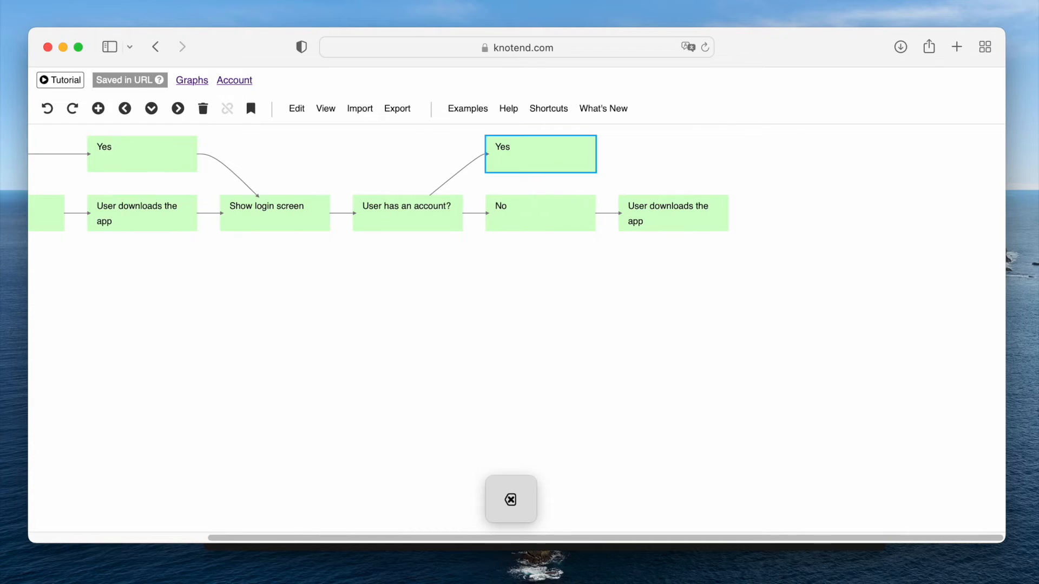
key("Down")
key("Return")
key("super+a")
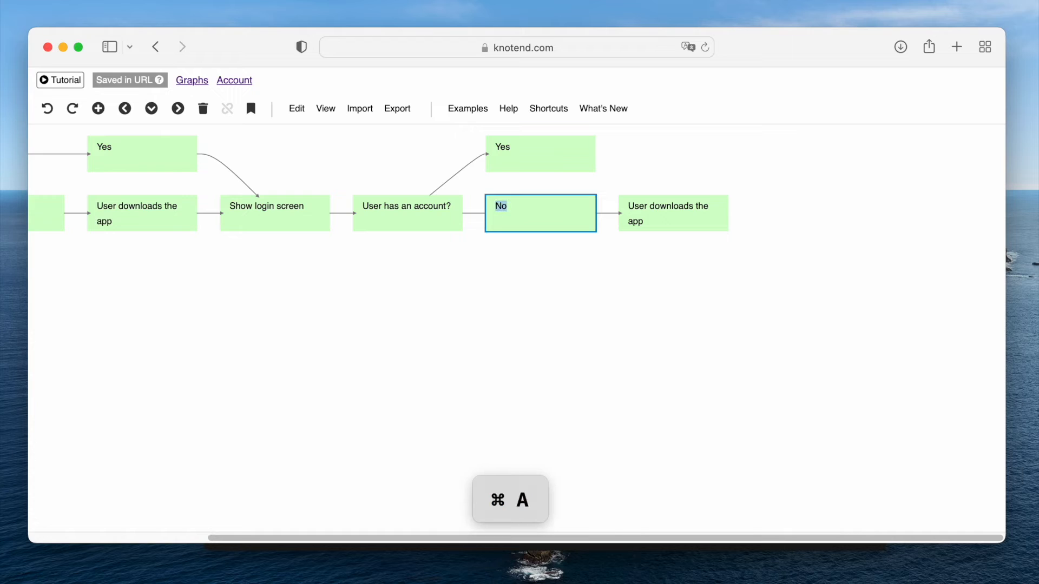
key("BackSpace")
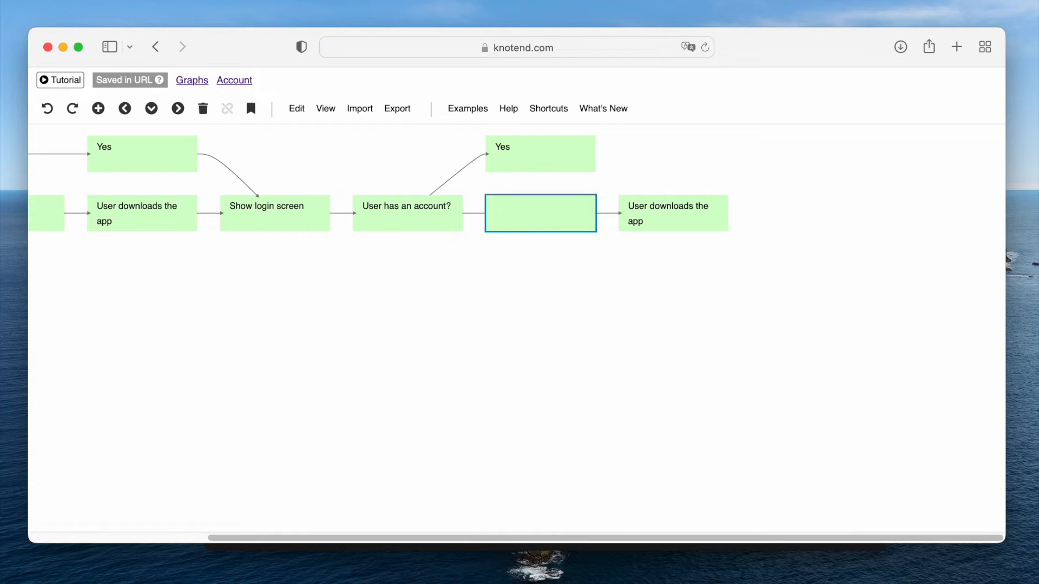
type("Show sign up scre")
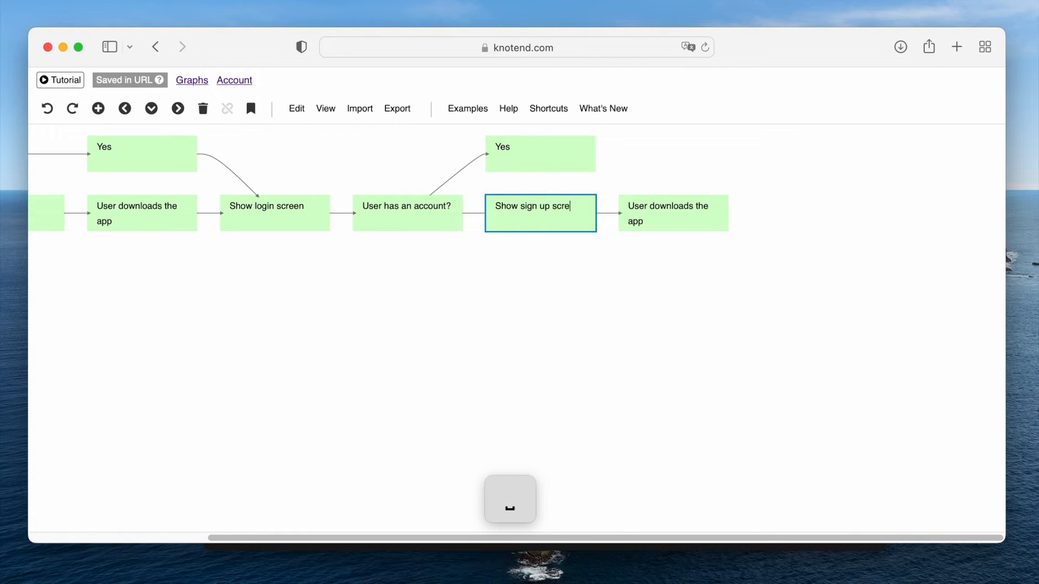
key("super+a")
type("No")
key("Return")
Change the text of the pasted "User downloads the app" node after the second "No" to "Show sign up screen"
key("Right")
key("super+a")
type("Show sign u")
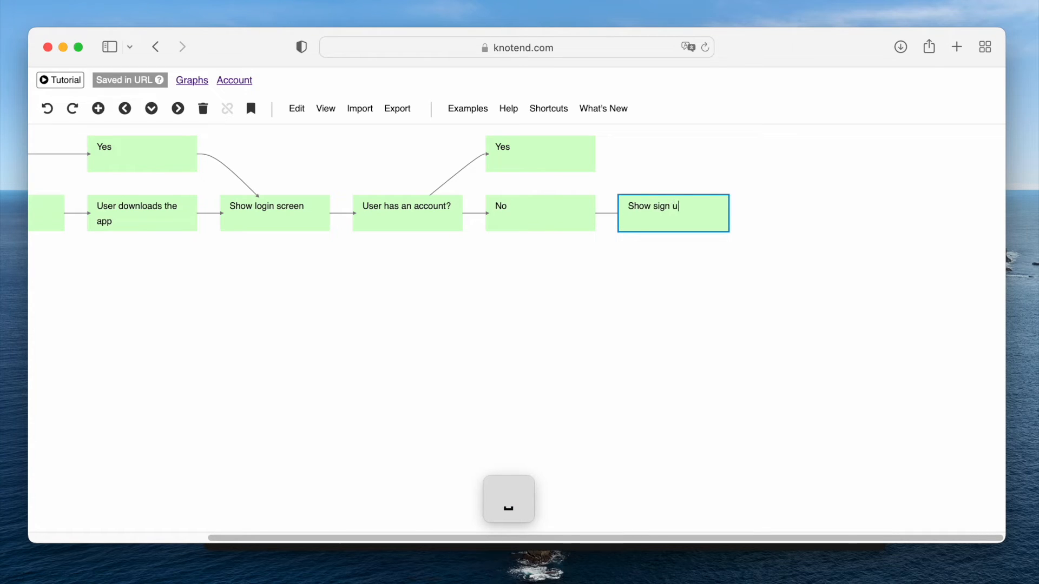
type("p screen")
key("Return")
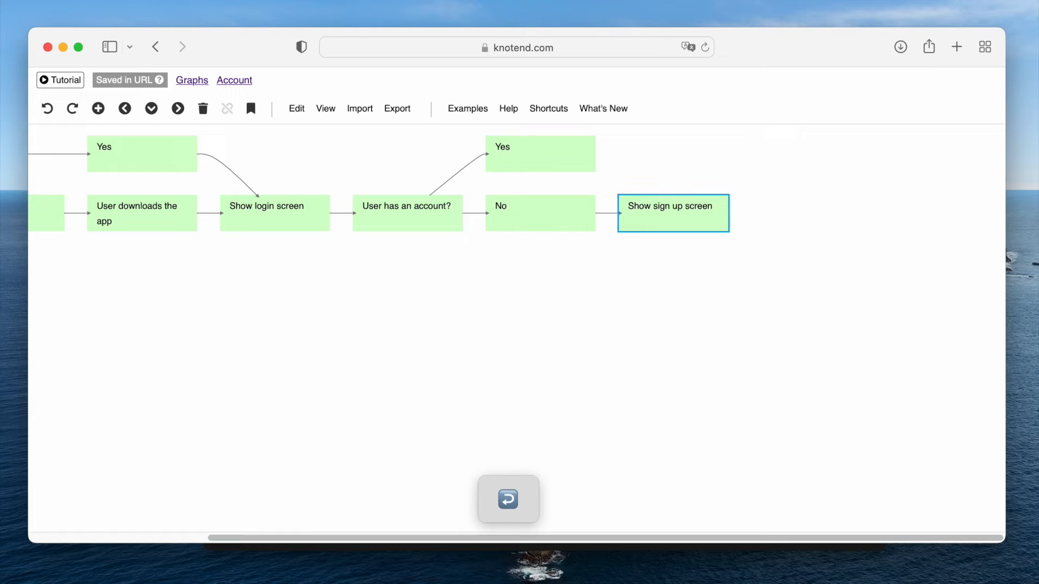
Continue the flow from "Show sign up screen" with the nodes "User signs up" and "Show ride map"
key("Return")
type("User signs up")
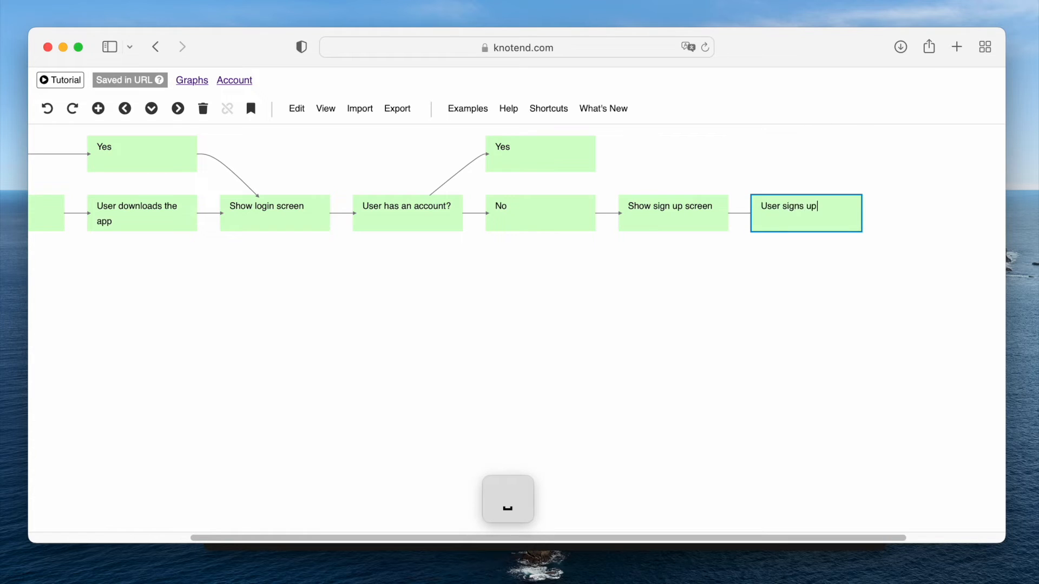
key("Tab")
type("Show")
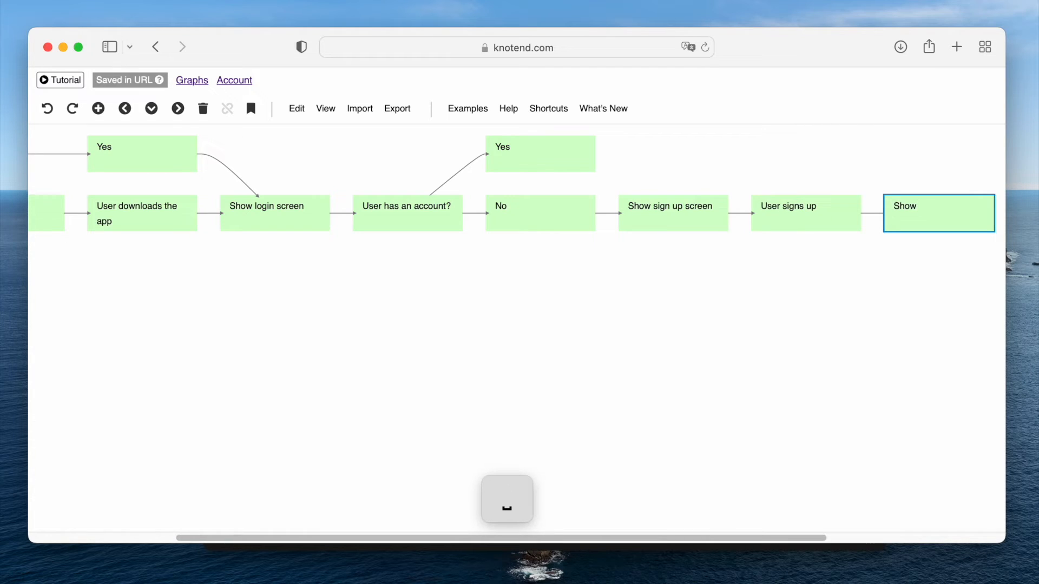
type(" ride map")
key("Return")
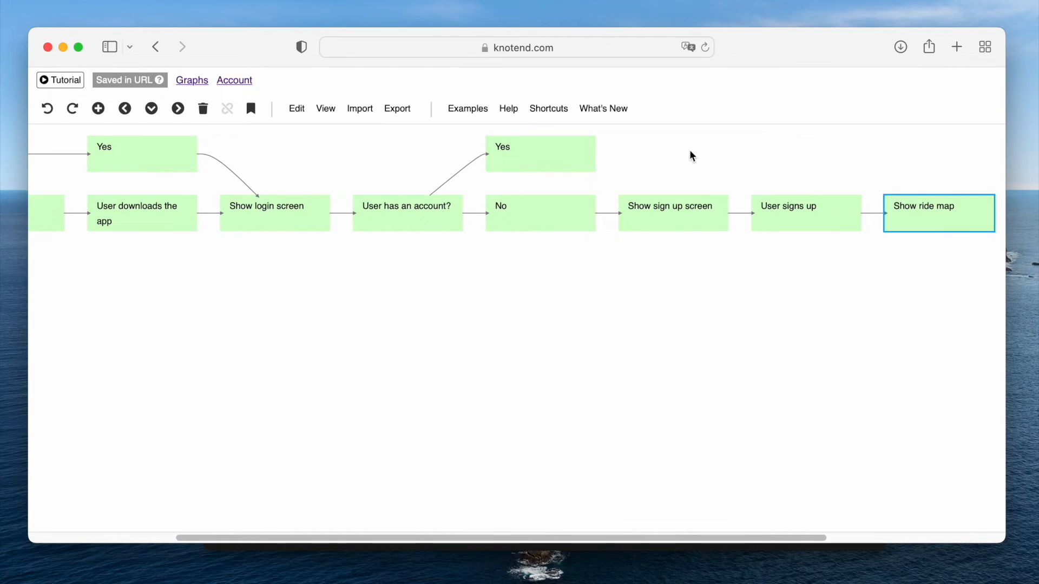
Connect the "Yes" node of the "User has an account?" branch to "Show ride map"
scroll(658, 211, "right", 5)
left_click_drag(261, 165, 656, 206)
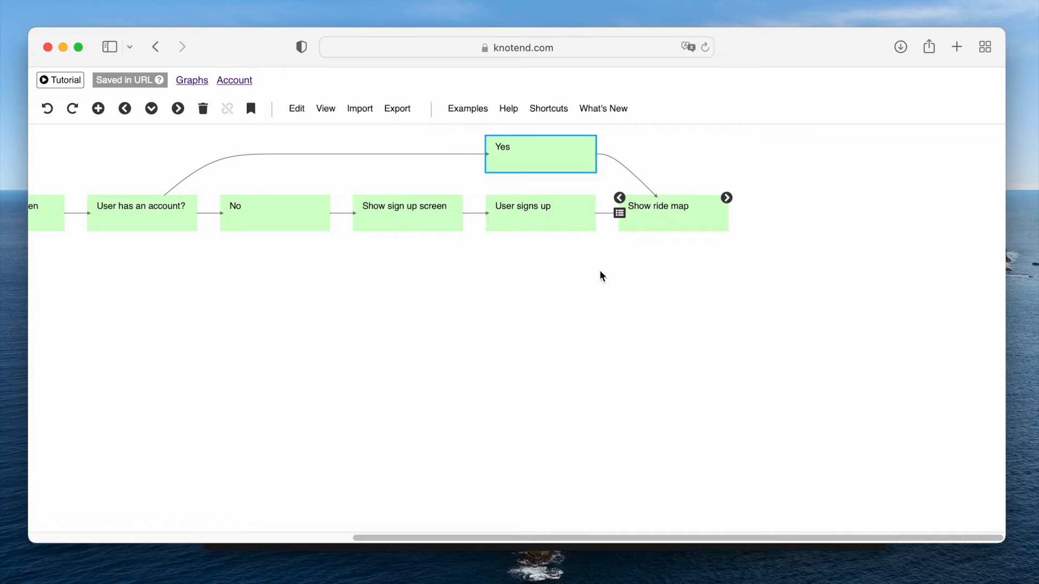
left_click(661, 216)
key("Left")
key("Left")
key("Left")
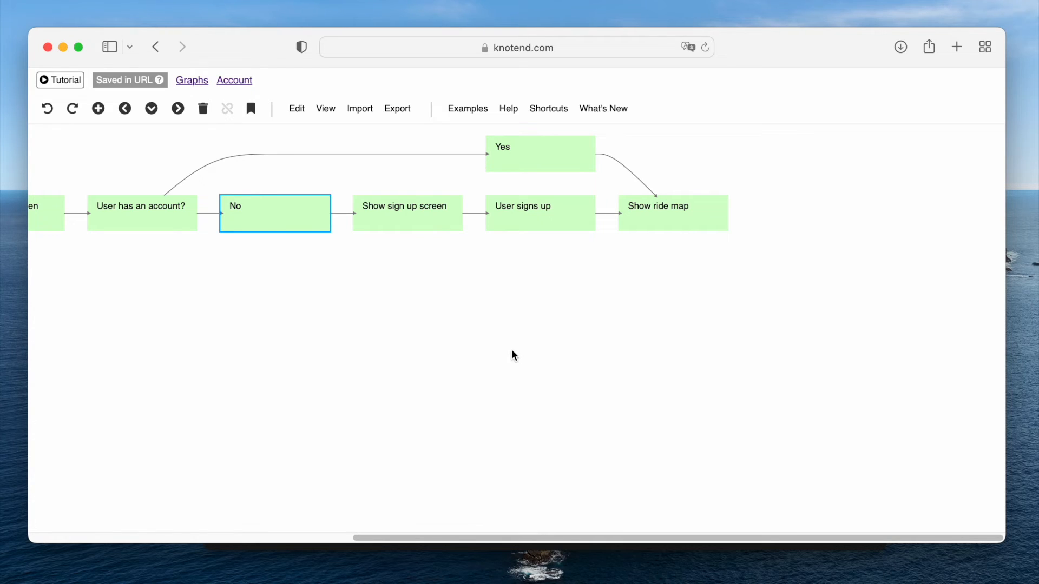
key("Right")
key("Right")
key("Left")
key("Left")
key("Right")
key("Right")
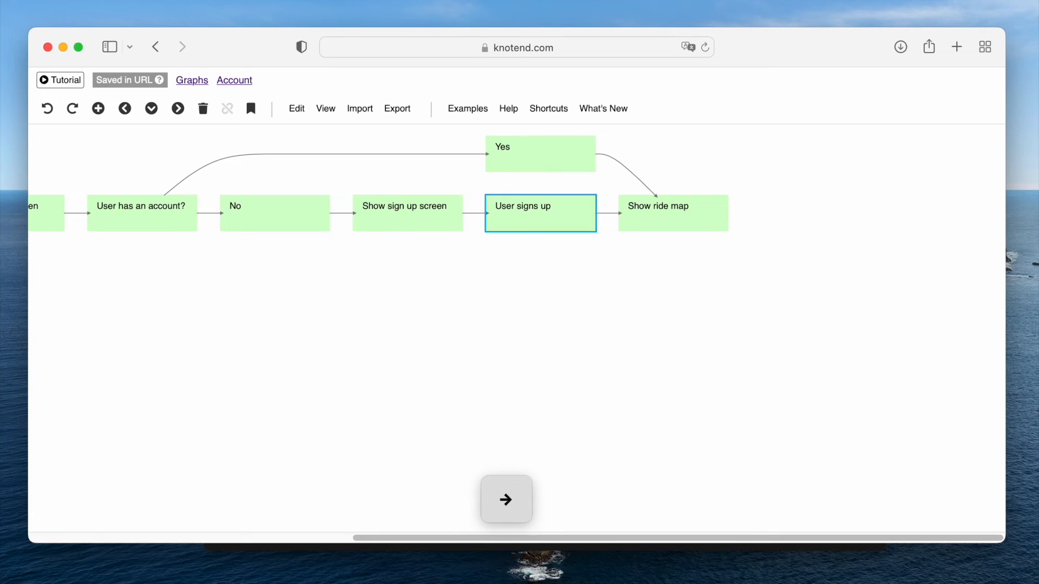
key("Left")
key("Left")
key("Right")
key("Right")
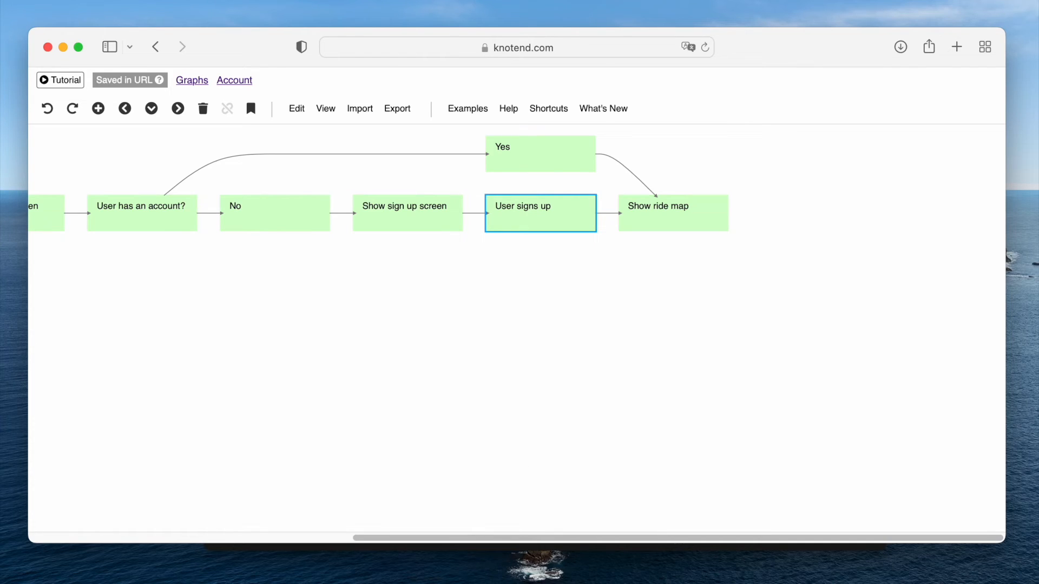
Delete the "User signs up", "Show sign up screen" and "No" nodes following "User has an account?"
key("Left")
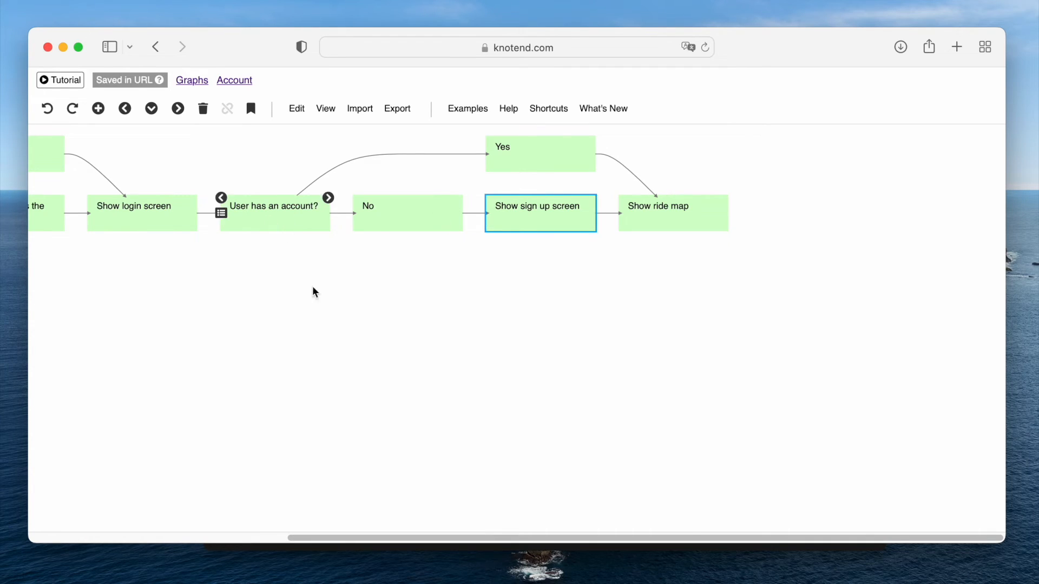
key("BackSpace")
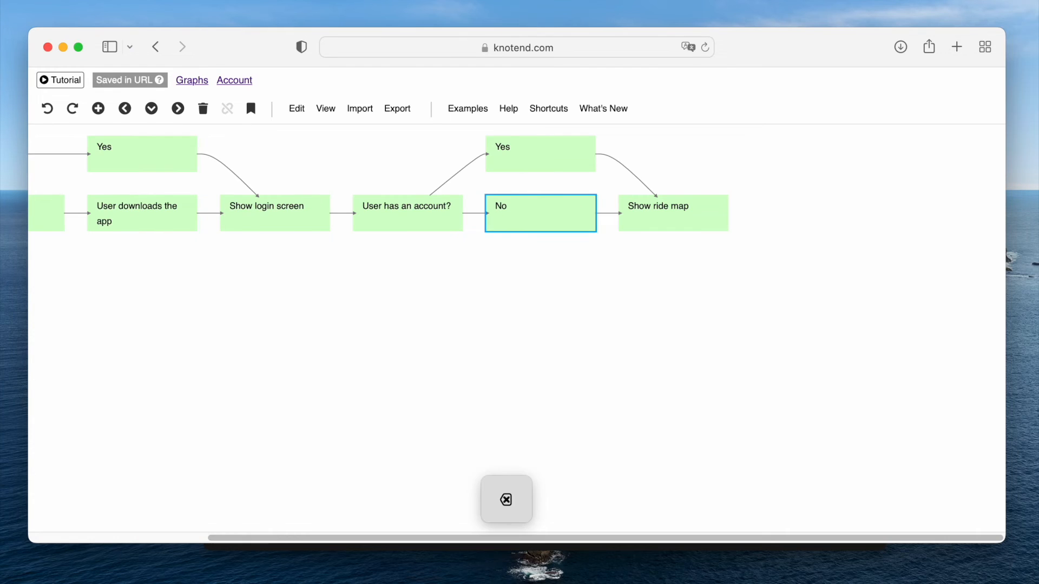
key("BackSpace")
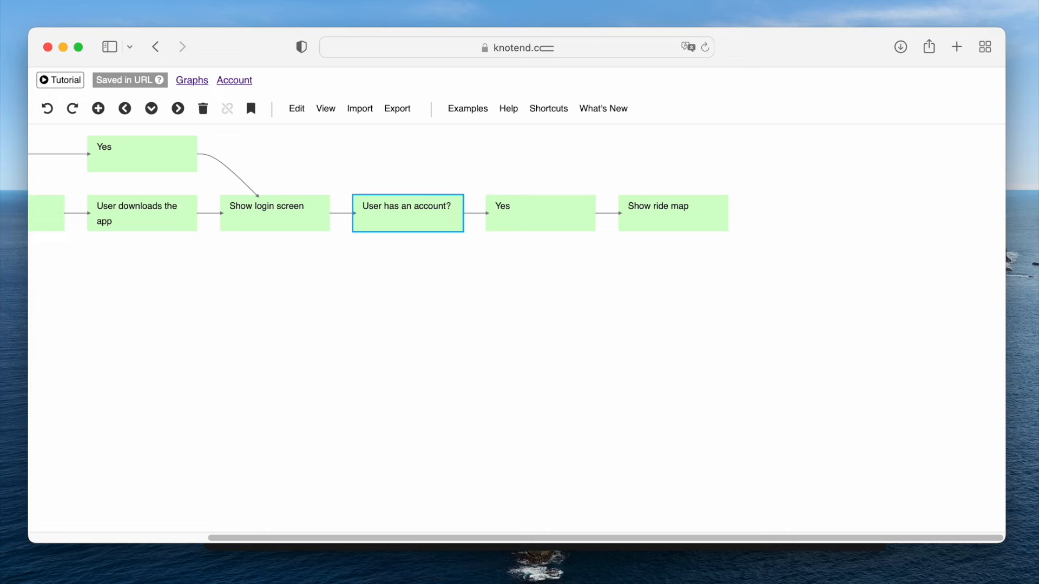
Undo the three node deletions in the sign-up branch
key("super+z")
key("super+z")
key("super+z")
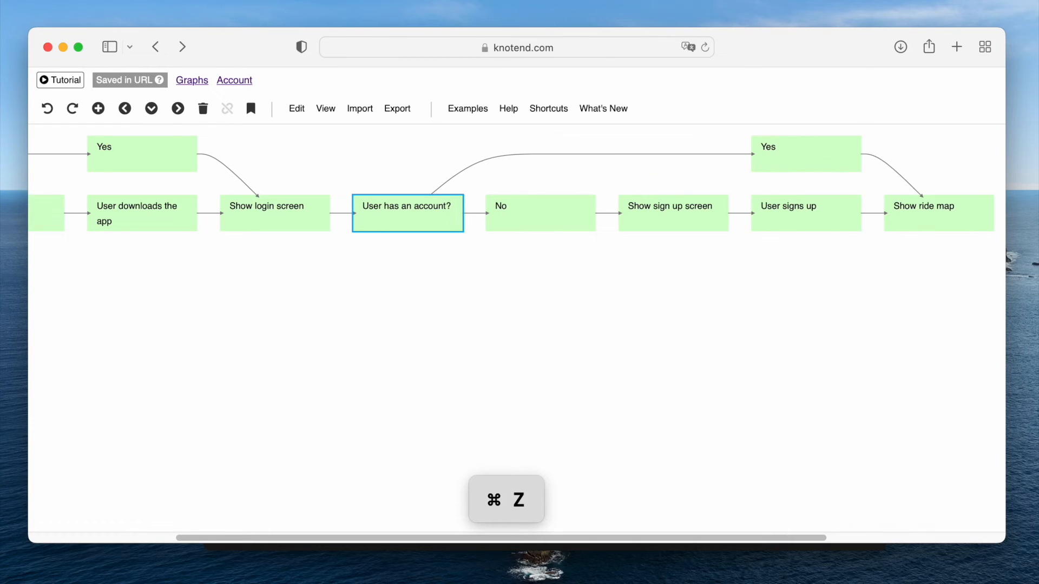
key("Right")
key("Right")
key("Right")
key("Right")
key("Left")
key("Left")
key("Left")
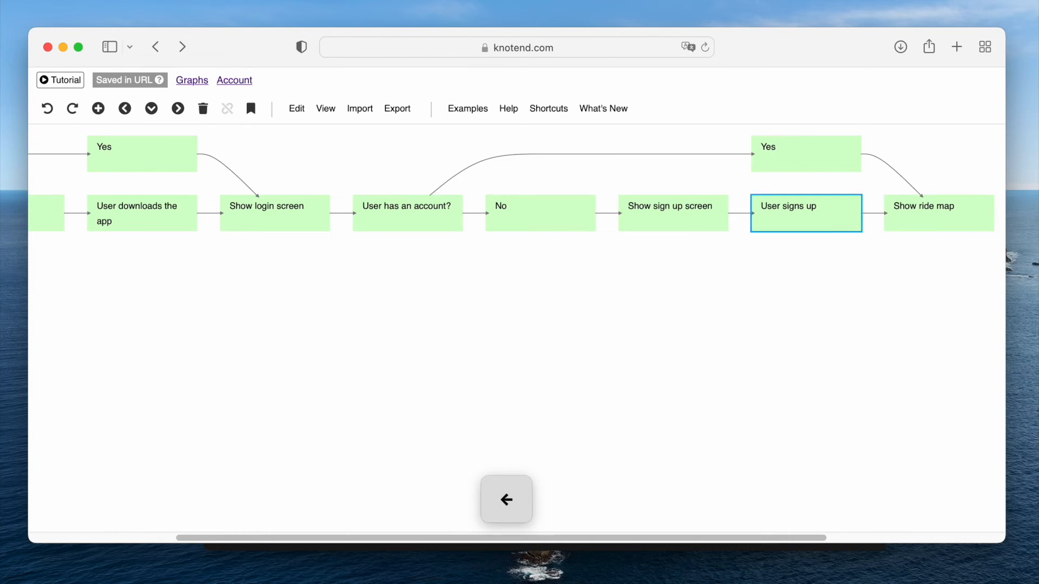
key("Right")
key("Right")
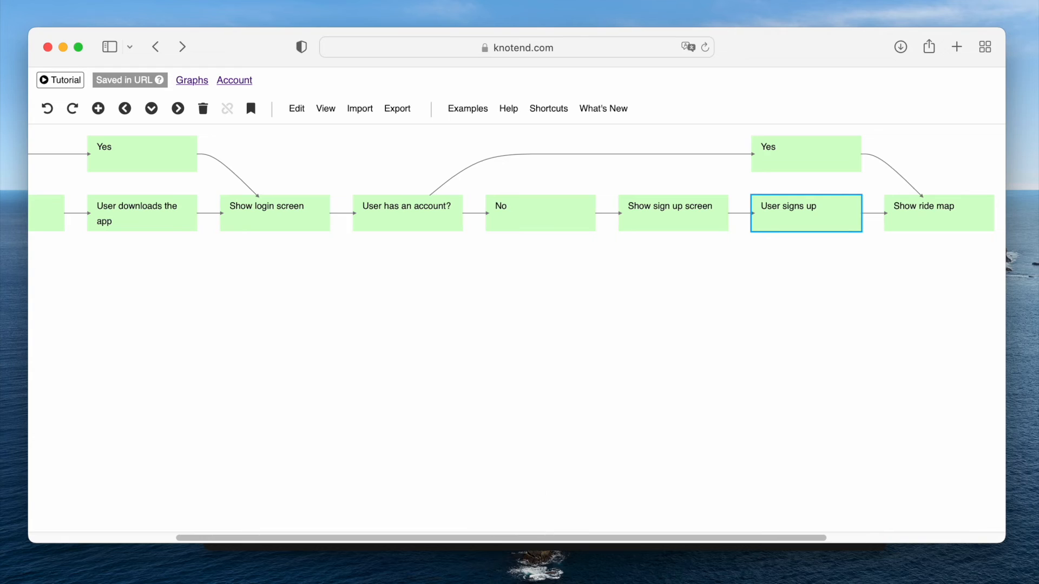
Add a node reading "User selects ride type, like XL etc" after "Show ride map"
key("Right")
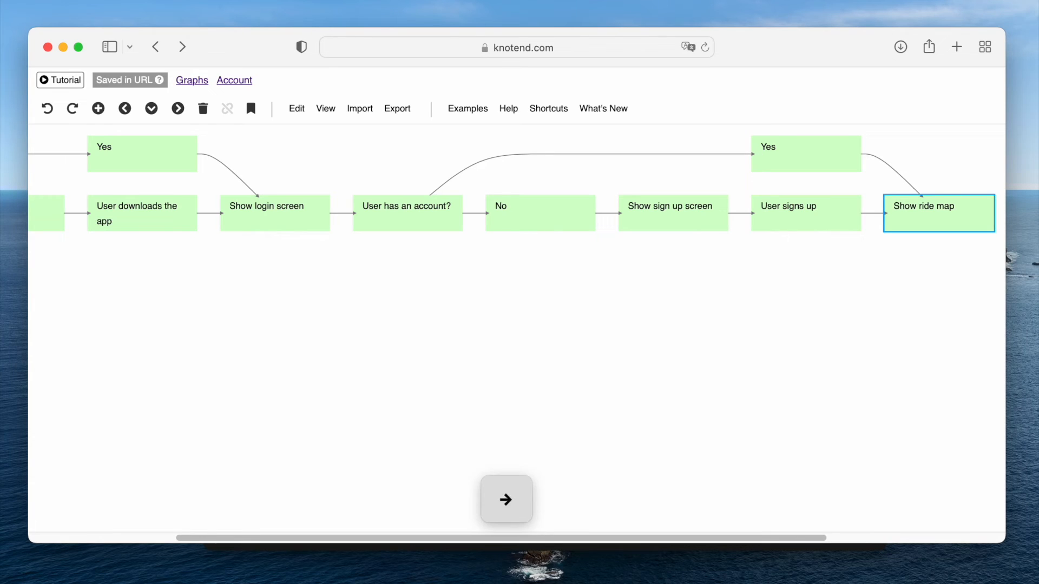
scroll(448, 351, "right", 5)
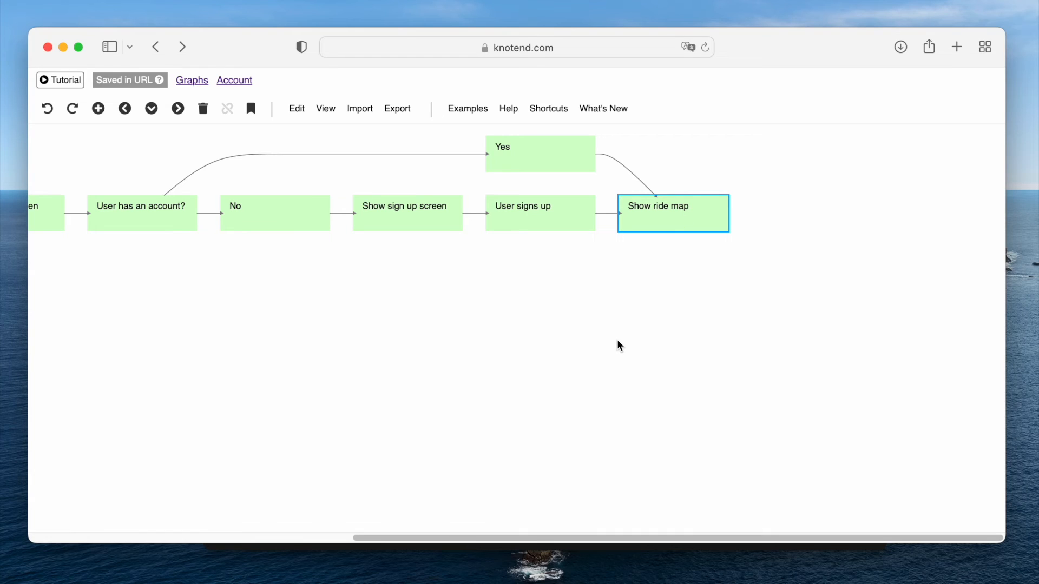
key("Tab")
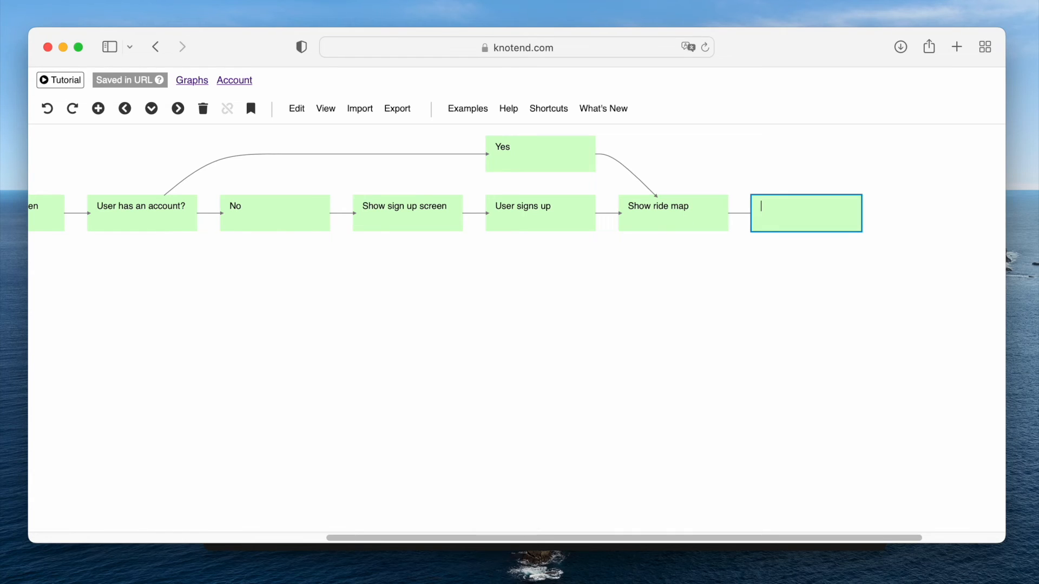
type("User hsel")
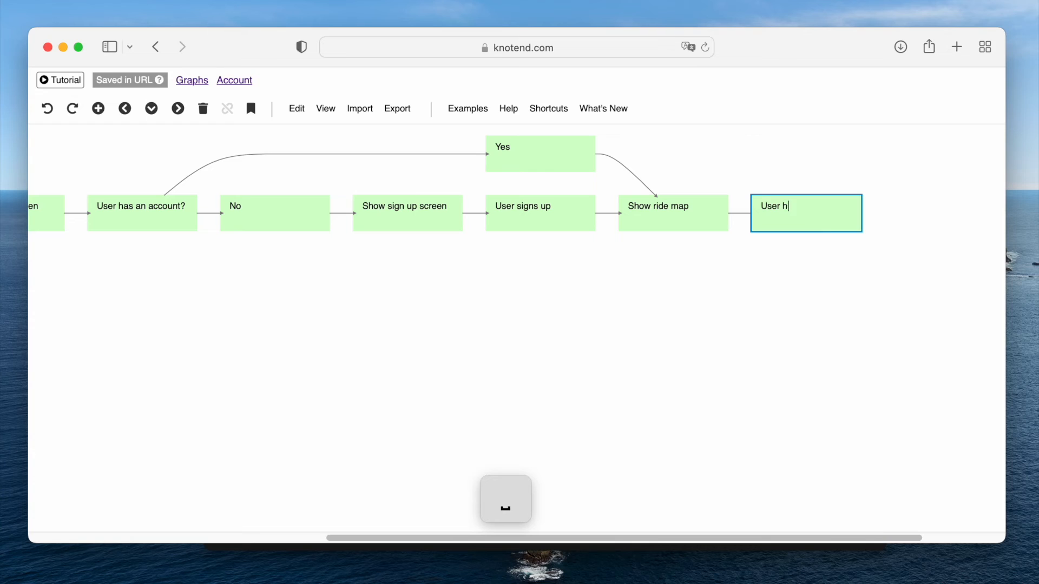
key("BackSpace")
key("BackSpace")
key("BackSpace")
key("BackSpace")
type("selects ride type, like XL etc")
key("Return")
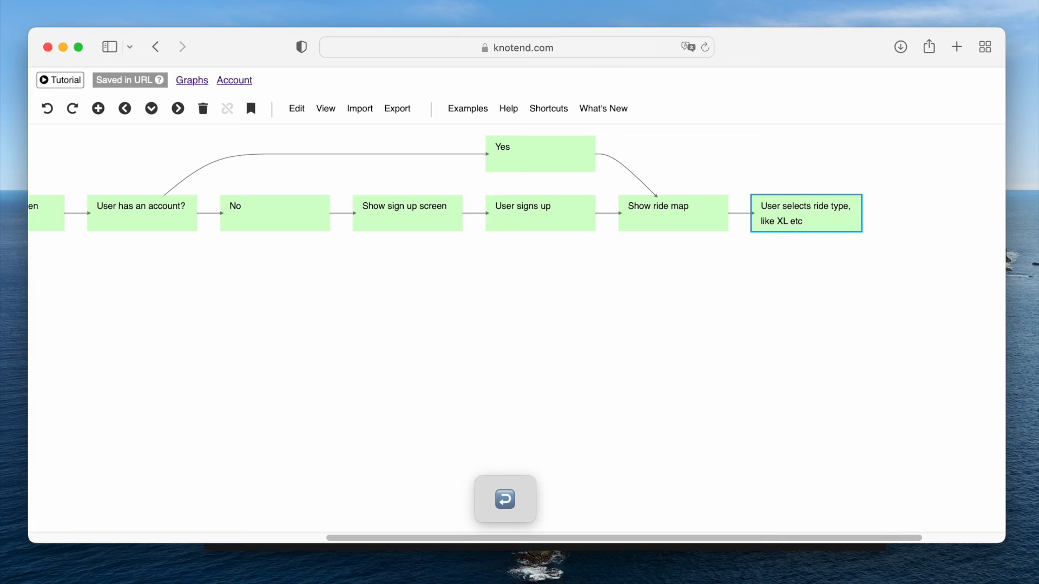
Extend the flow after the ride type node with "Driver-Rider matching algo" followed by "Selects a driver"
key("Tab")
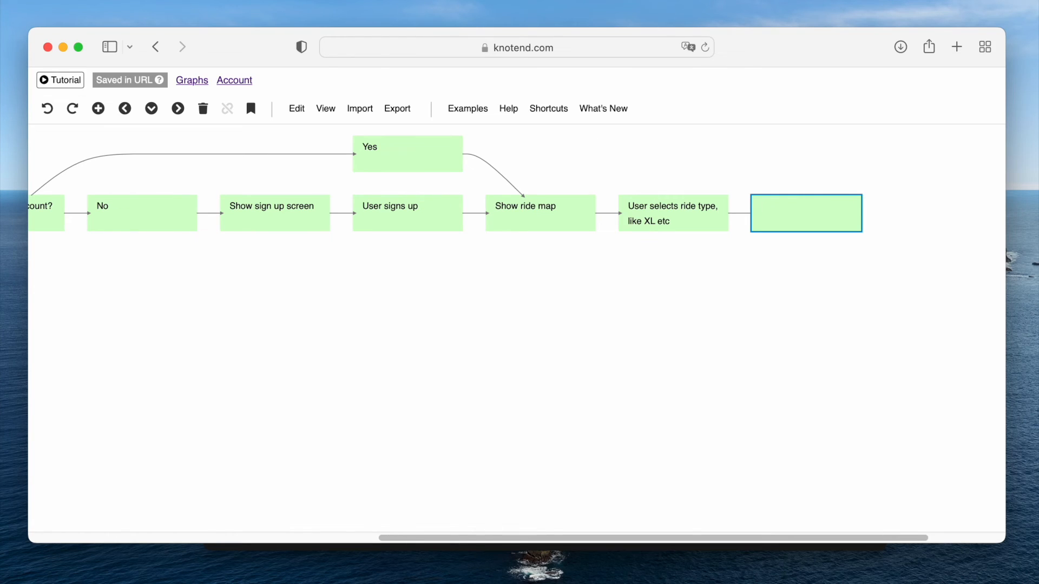
type("Driver-Rider matching algo")
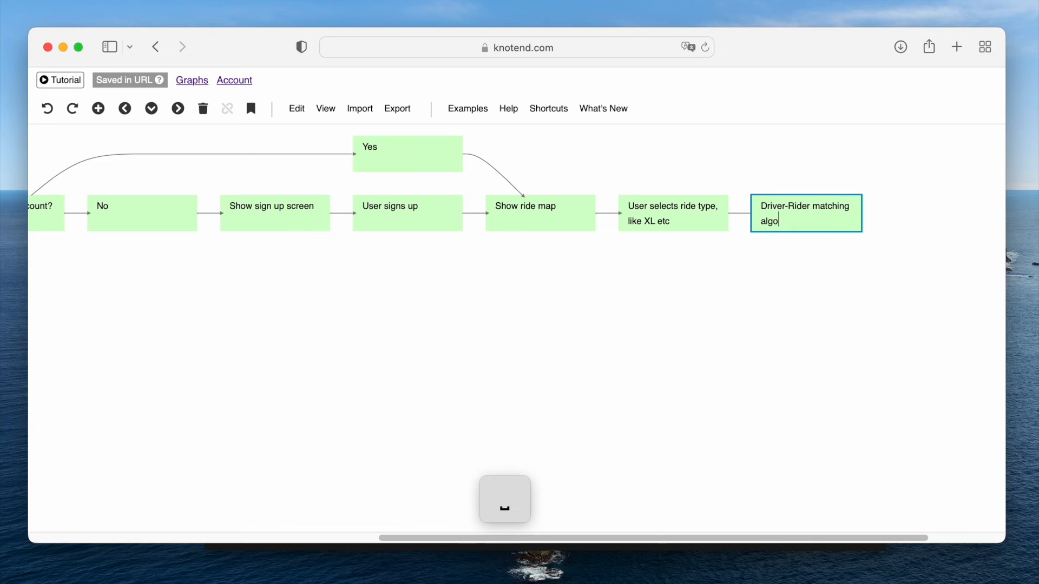
key("Return")
scroll(748, 337, "right", 3)
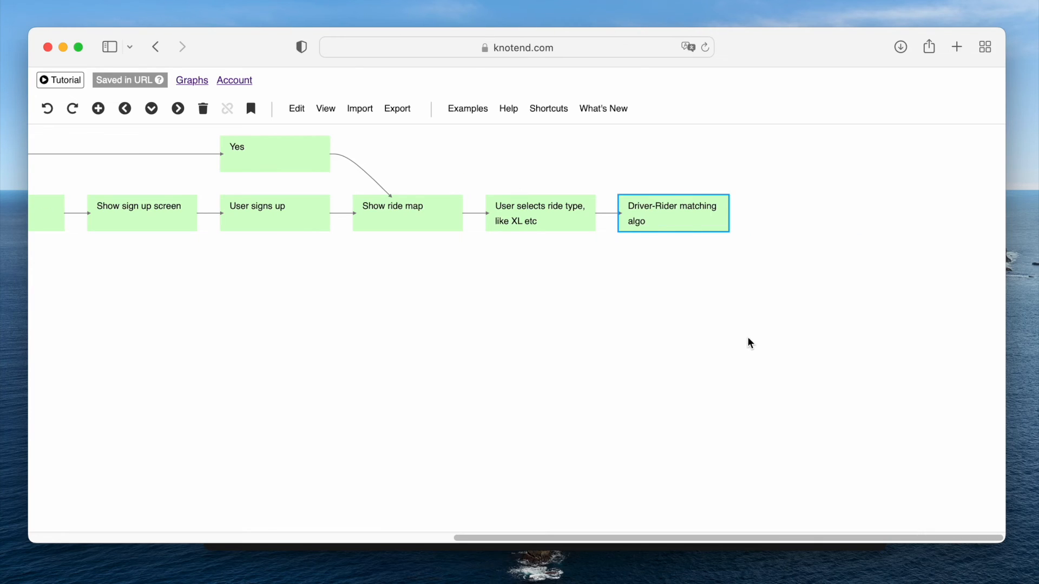
key("Tab")
type("Selects a driver")
key("Return")
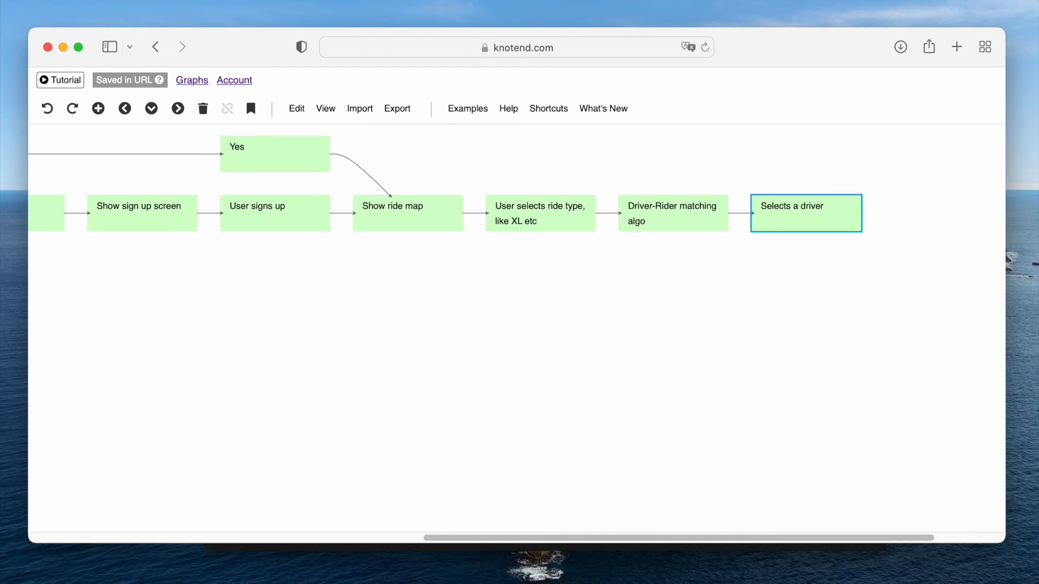
Branch "Selects a driver" into two parallel nodes, "Driver accepts?" and "Driver declines?"
key("Tab")
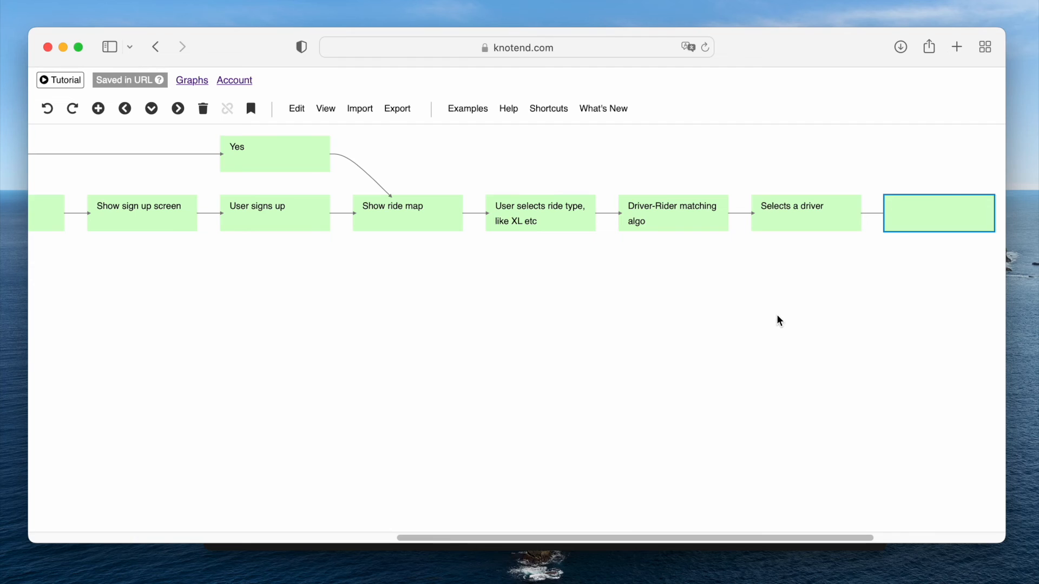
type("Driver accept")
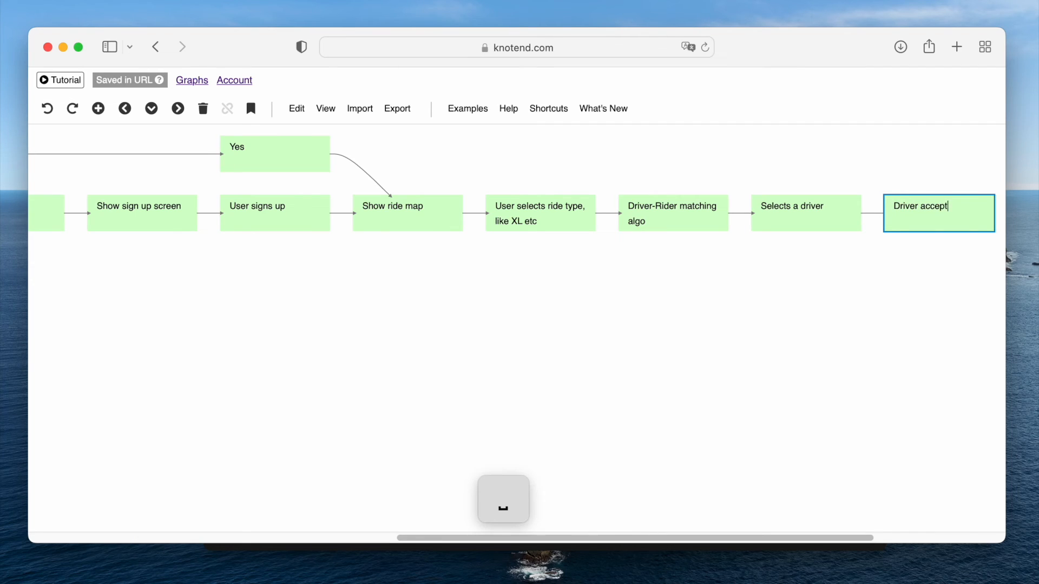
type("s?")
key("super+Return")
type("Driver declines?")
key("Return")
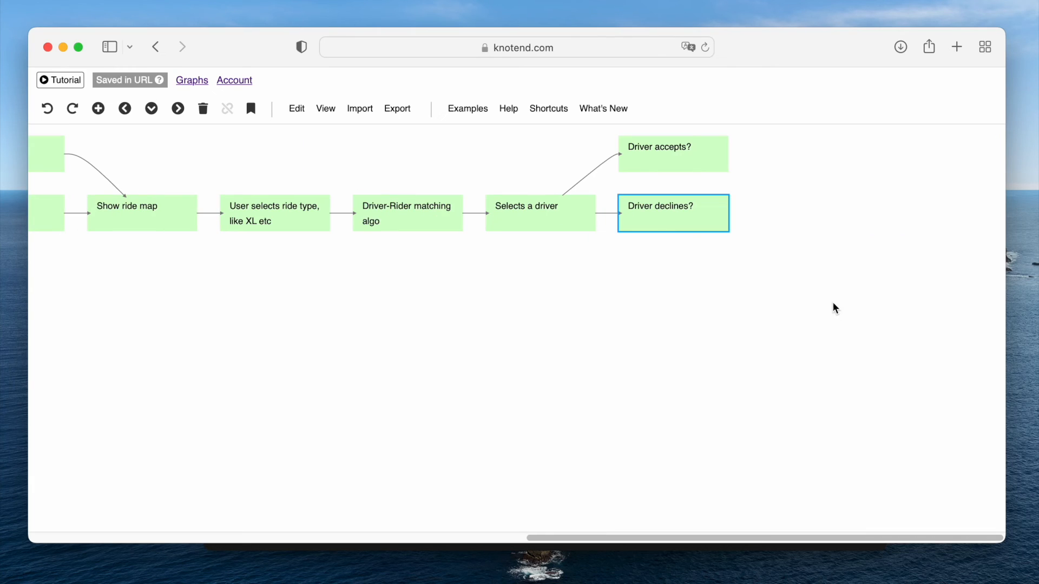
Connect "Driver declines?" back to "Driver-Rider matching algo" to form a loop
mouse_move(683, 219)
mouse_move(407, 222)
left_click_drag(667, 229, 412, 227)
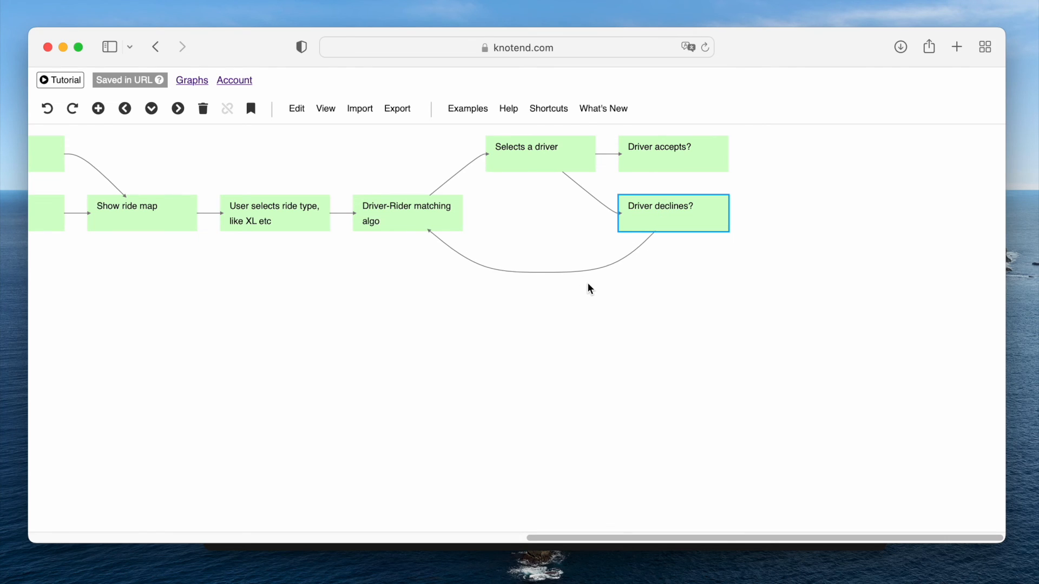
Add a node reading "Driver drives towards user" after "Driver accepts?"
left_click(636, 166)
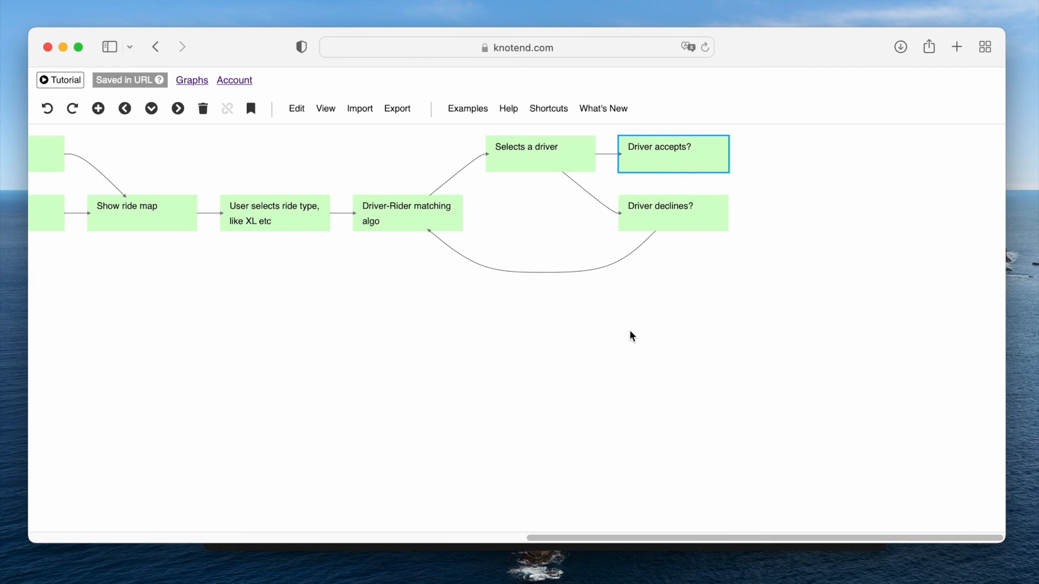
key("Tab")
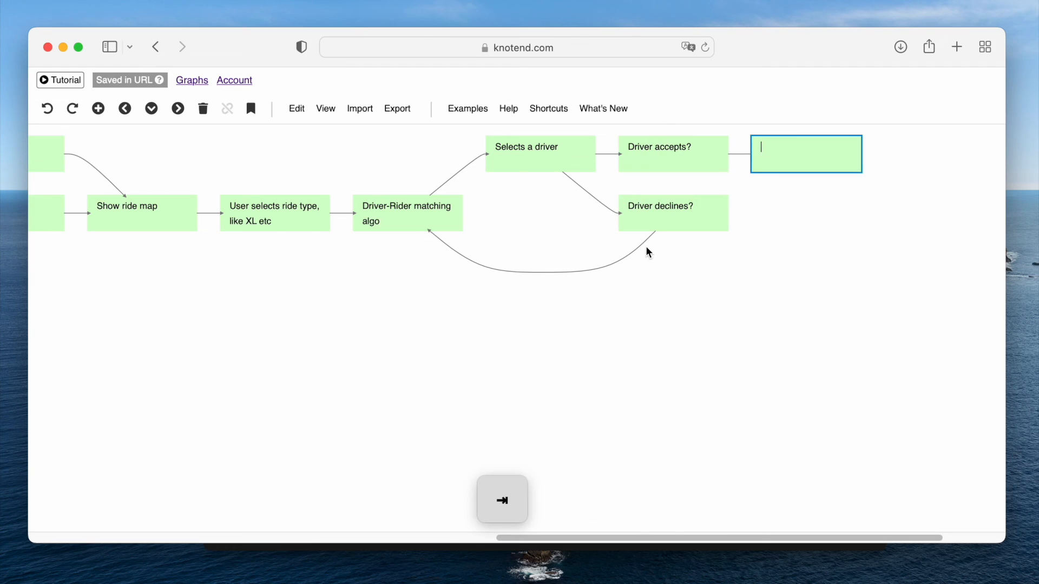
type("Driver drives towards user")
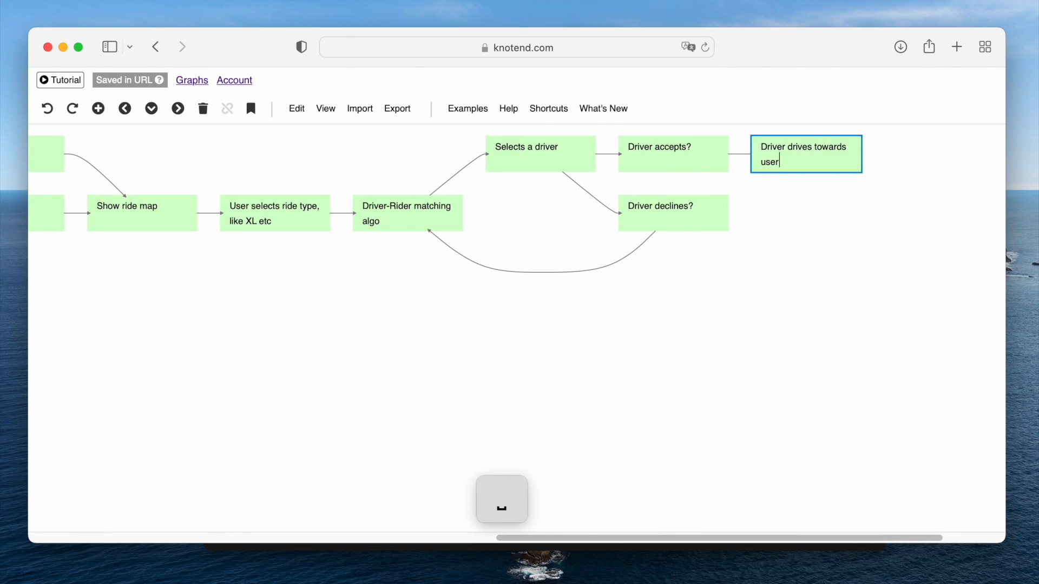
key("Return")
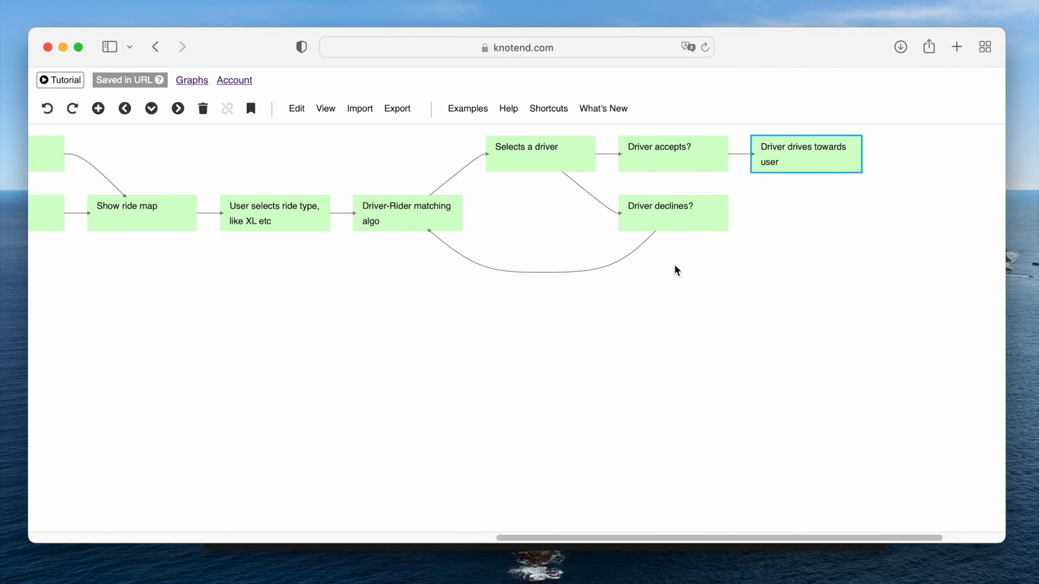
Move the "Driver accepts?" node below "Driver declines?" so the accept branch runs beneath the decline branch
left_click(646, 152)
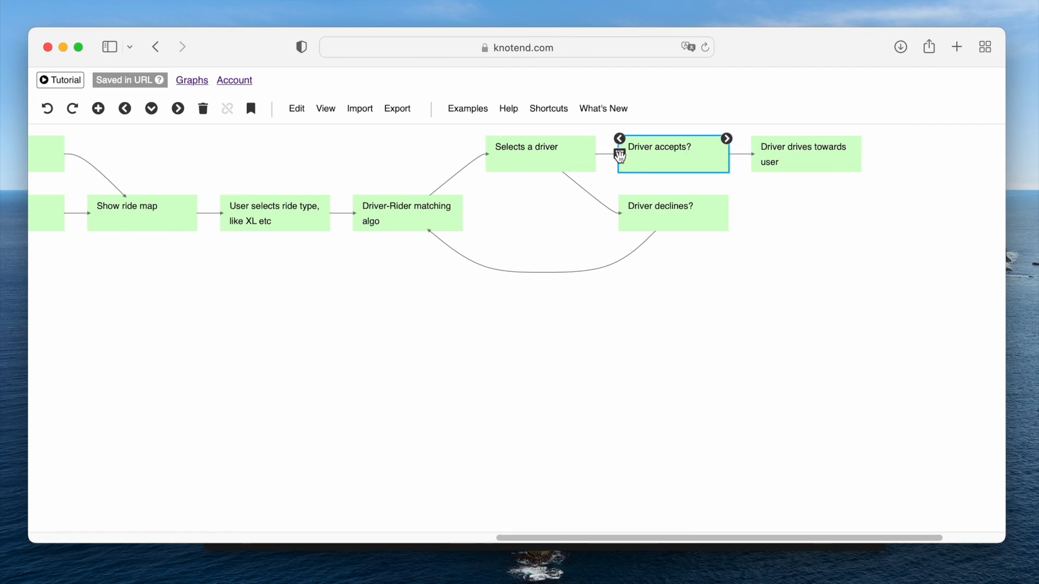
left_click_drag(625, 313, 627, 319)
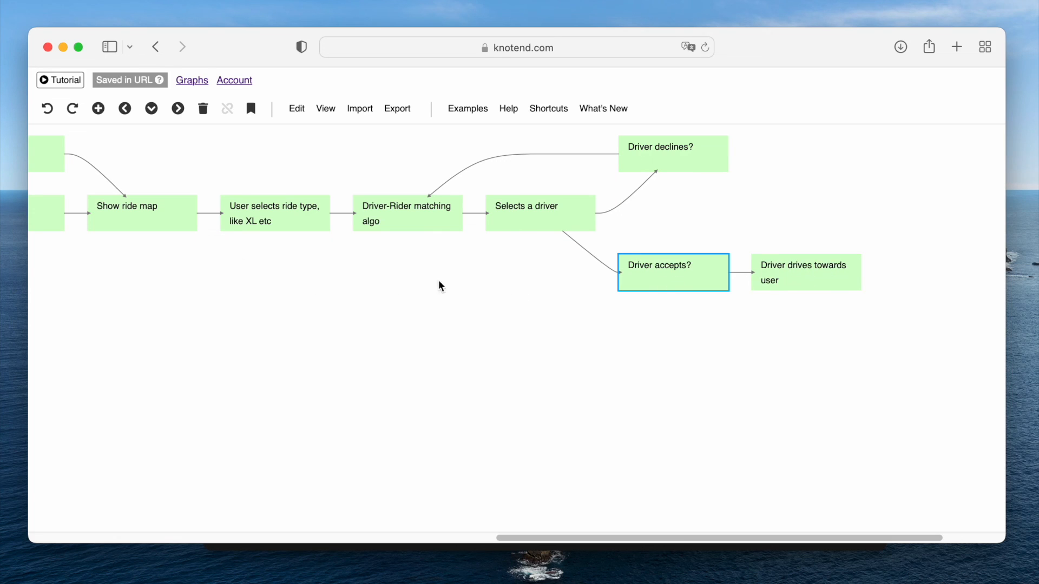
Extend the flow after "Driver drives towards user" with "Picks up user" followed by "Drops off user"
scroll(304, 283, "right", 3)
left_click(637, 286)
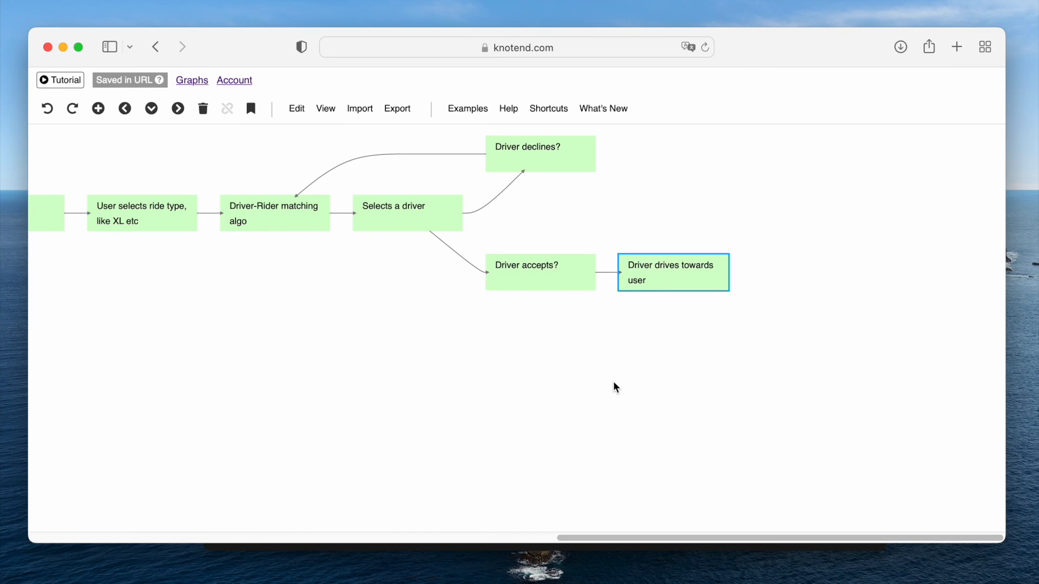
key("Tab")
type("Pic")
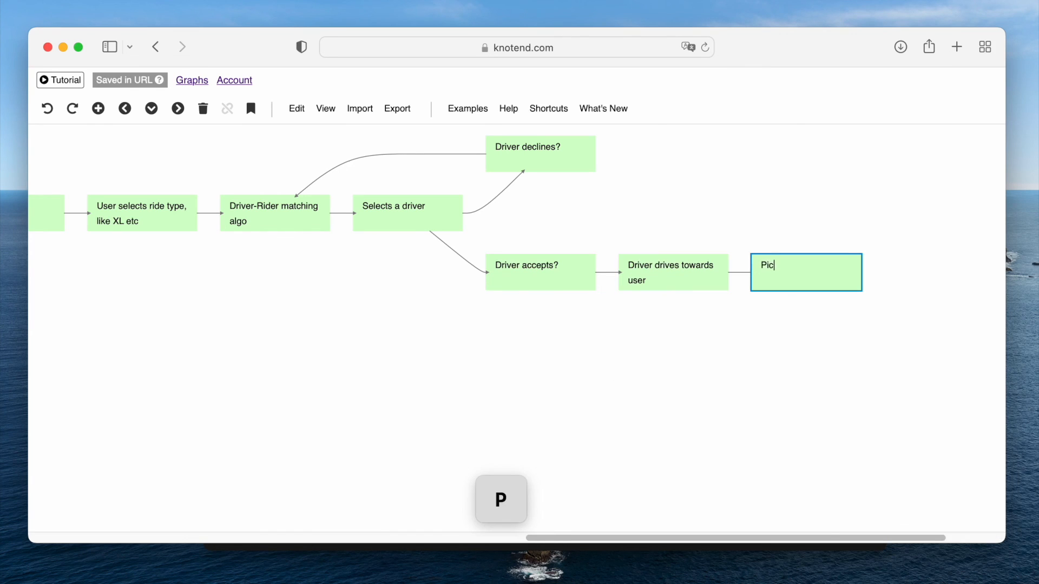
type("ks up user")
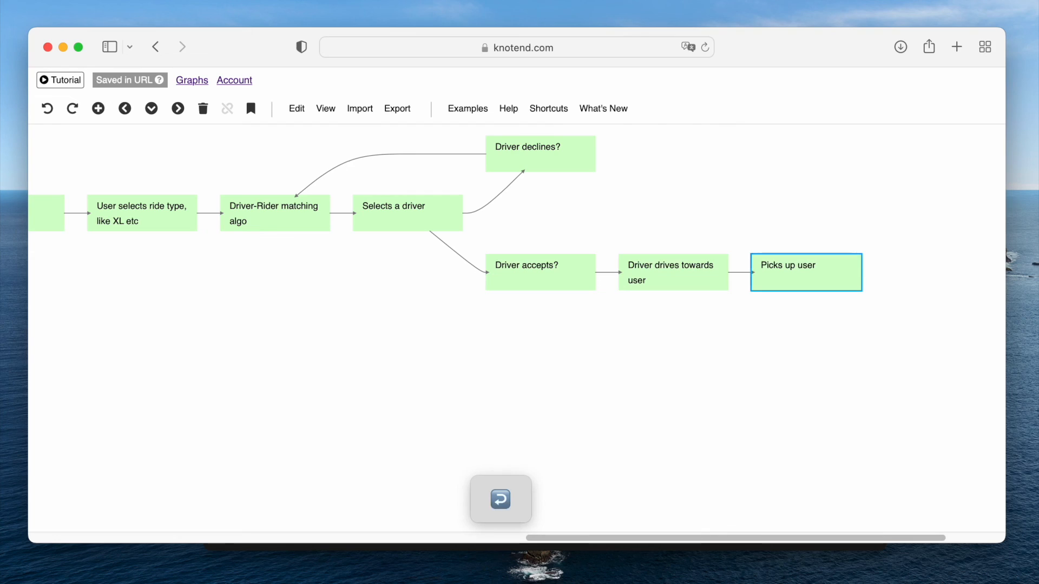
key("Tab")
type("Drops off user")
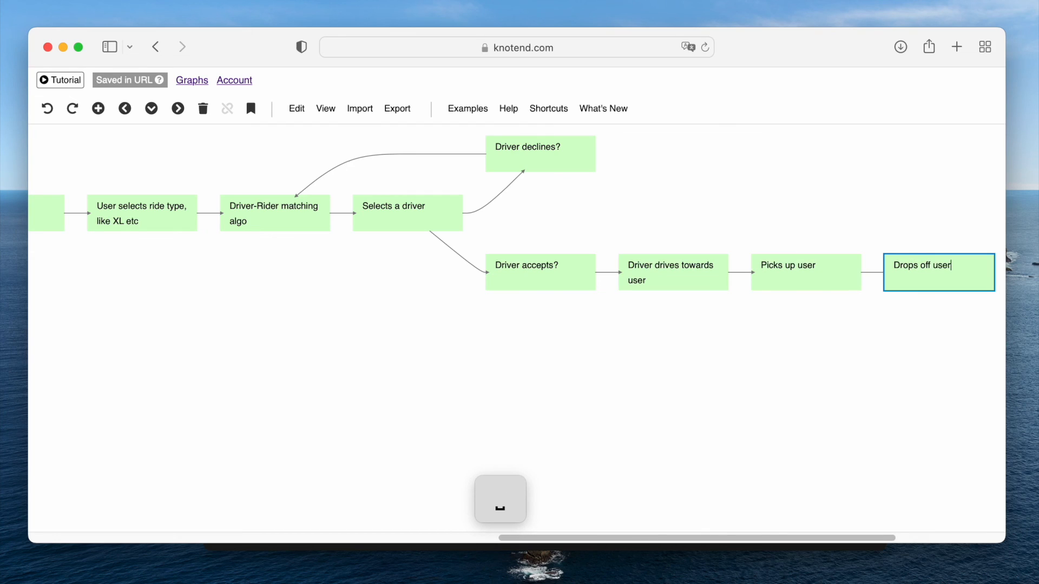
key("Return")
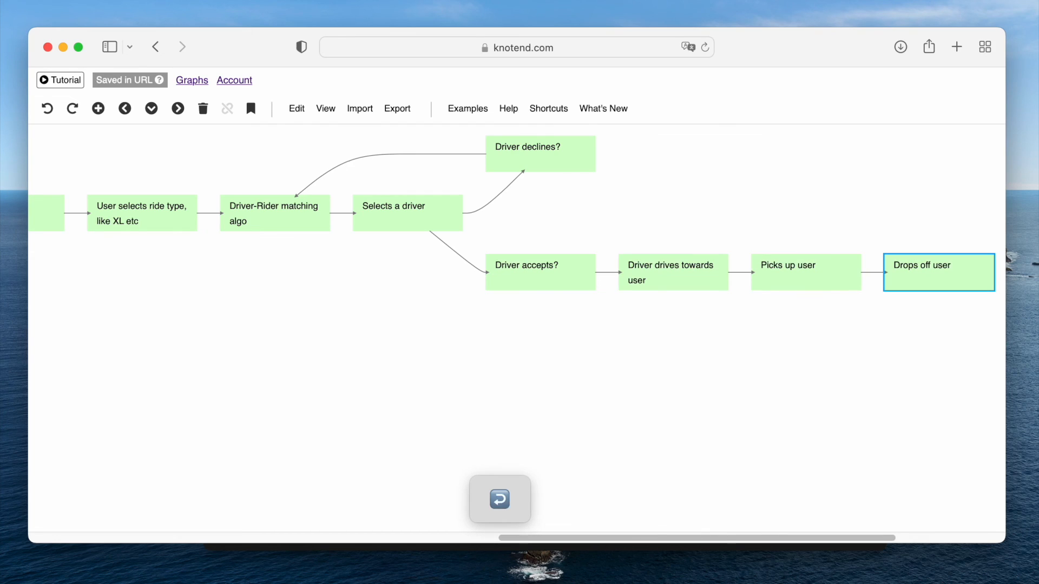
scroll(615, 346, "right", 5)
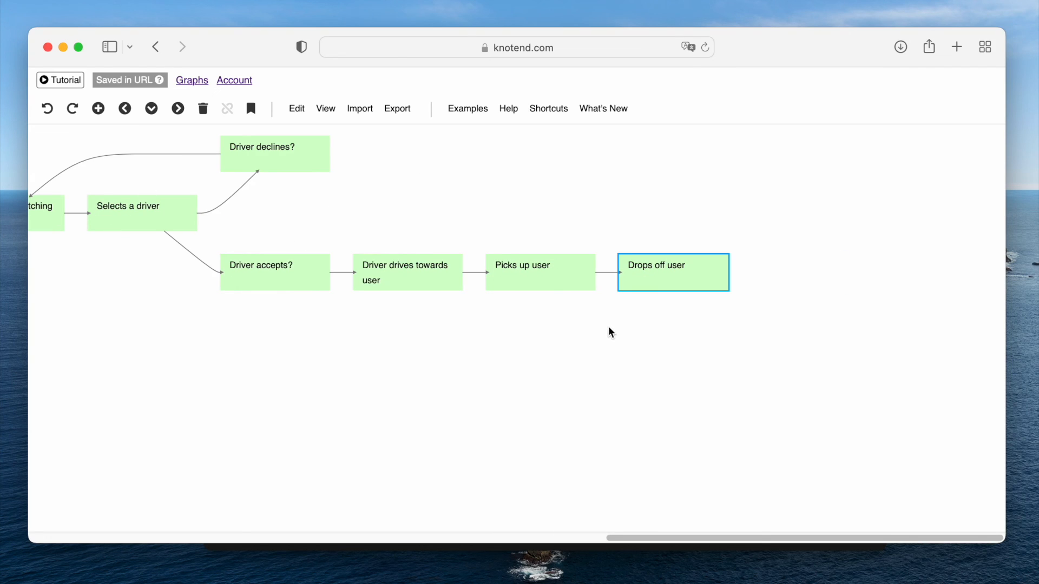